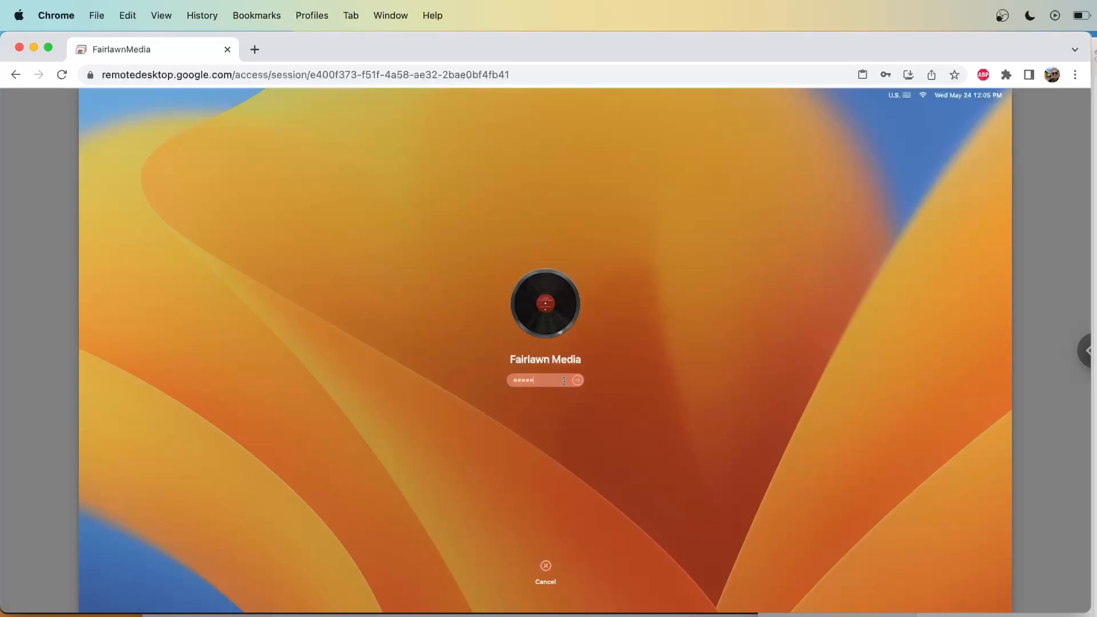
Unlock the remote Mac with its password and close ClipGrab and Activity Monitor.
{"action": "type", "text": "*"}
{"action": "key", "text": "Return"}
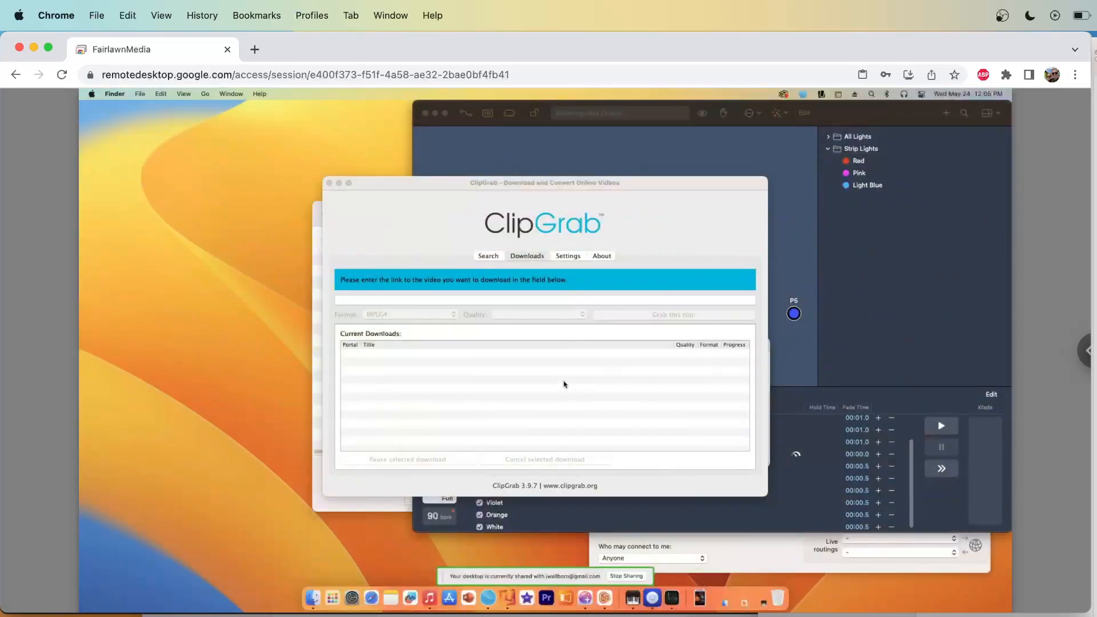
{"action": "left_click", "coordinate": [328, 182]}
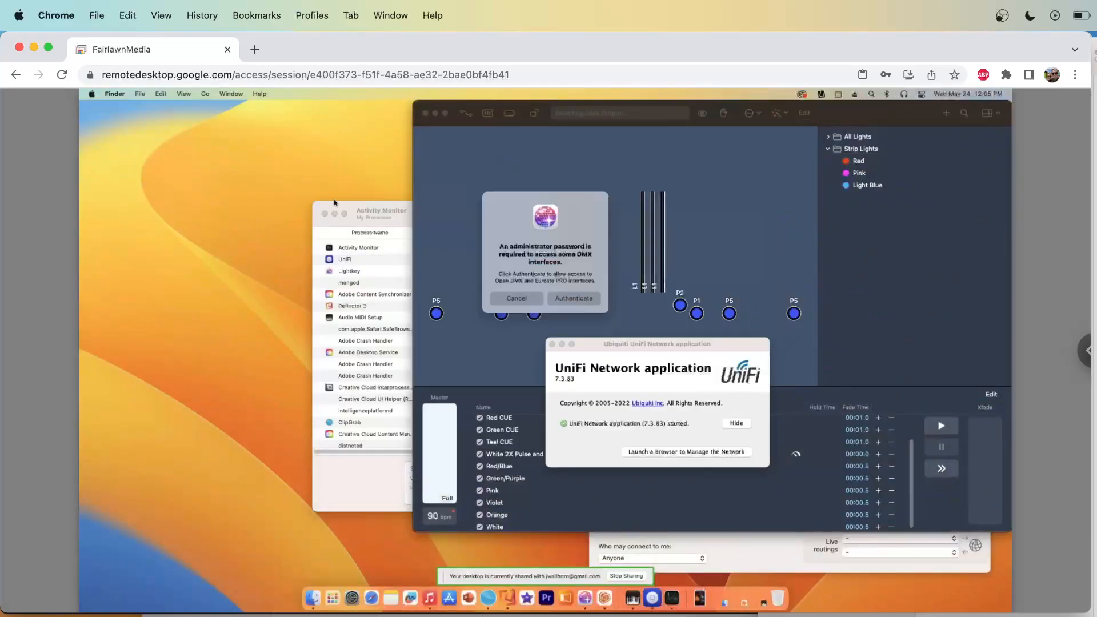
{"action": "left_click", "coordinate": [360, 216]}
{"action": "left_click", "coordinate": [326, 217]}
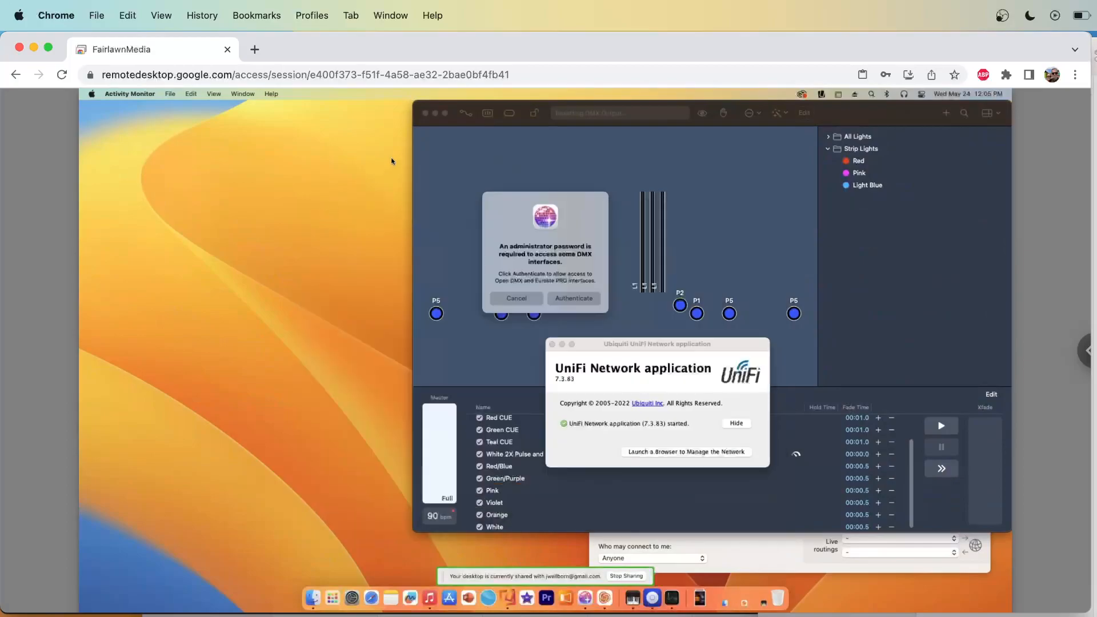
Minimize UniFi and Lightkey, dismissing the administrator password request and the Lightkey update prompt.
{"action": "left_click", "coordinate": [563, 345]}
{"action": "left_click", "coordinate": [517, 297]}
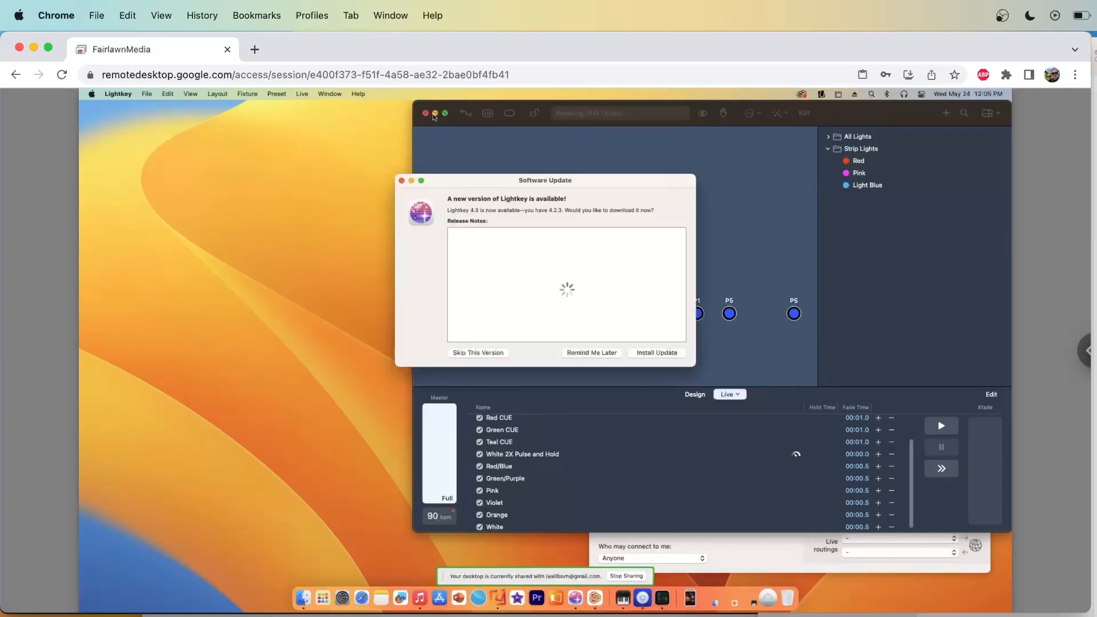
{"action": "left_click", "coordinate": [402, 182]}
{"action": "left_click", "coordinate": [436, 113]}
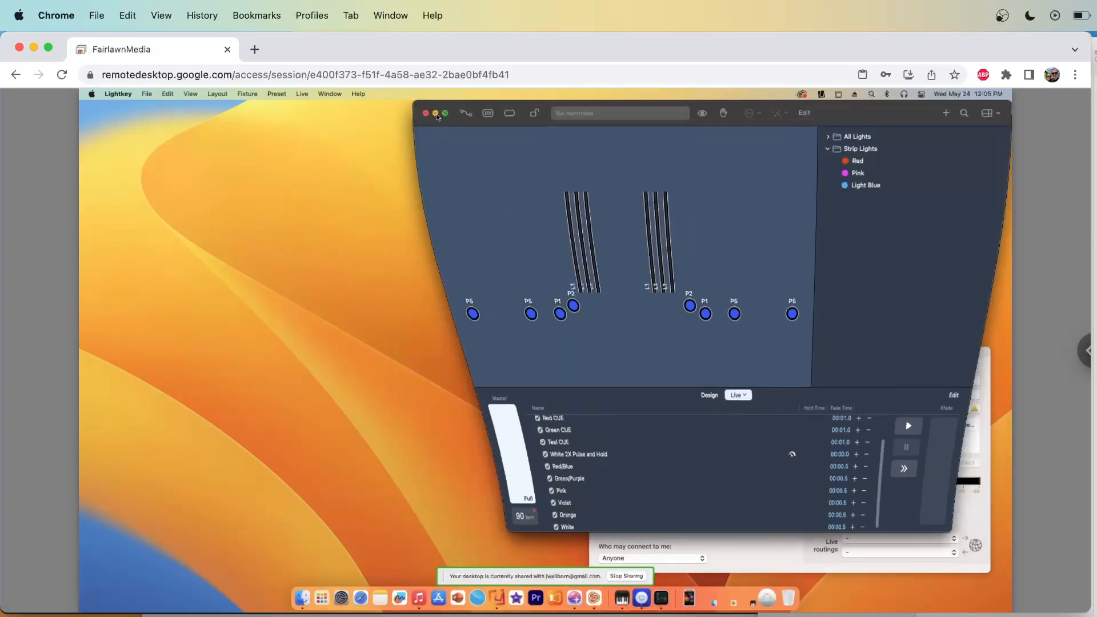
Enable the JW-Ipad-Automation session in MIDI Network Setup, then minimize that window.
{"action": "left_click", "coordinate": [686, 354]}
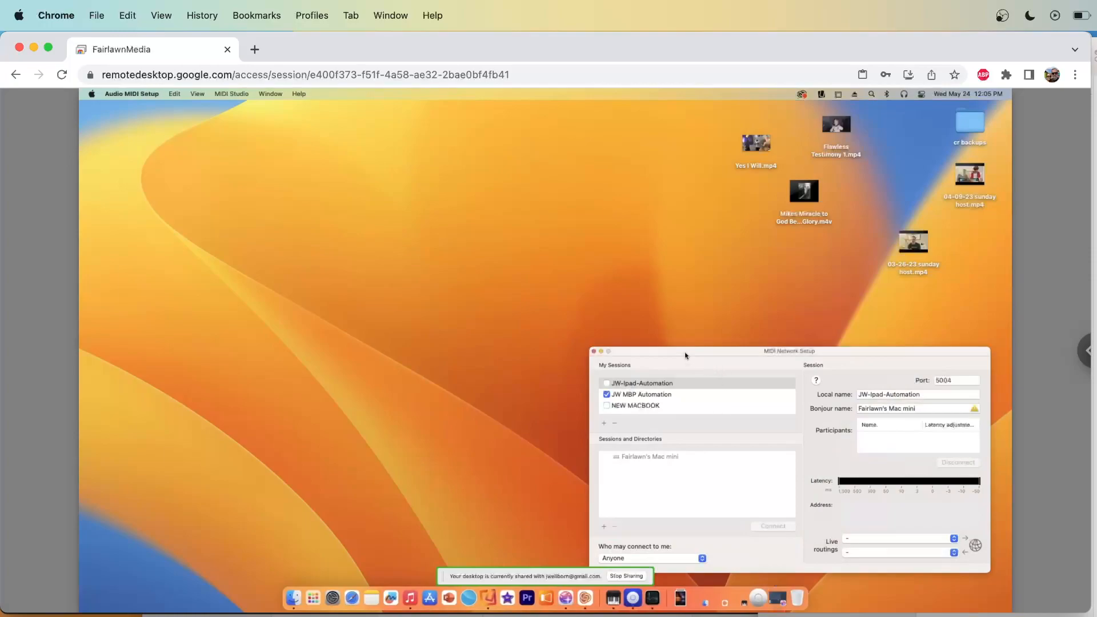
{"action": "left_click", "coordinate": [607, 384]}
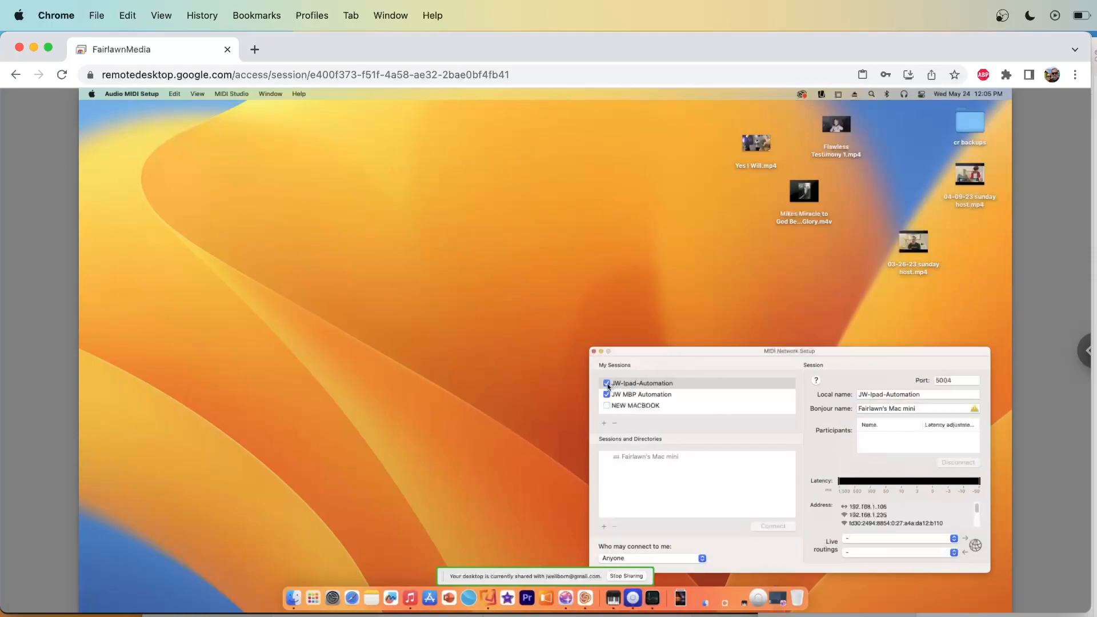
{"action": "left_click", "coordinate": [602, 352]}
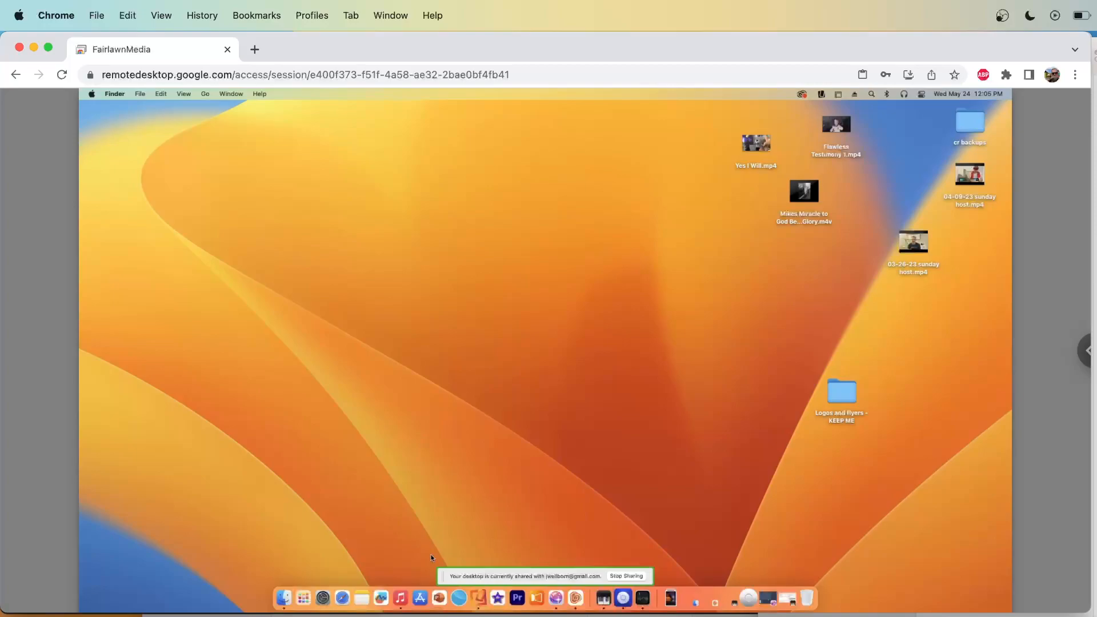
Move the desktop-sharing bar to the bottom-right corner and launch ProPresenter from the Dock.
{"action": "left_click_drag", "start_coordinate": [445, 576], "coordinate": [828, 596]}
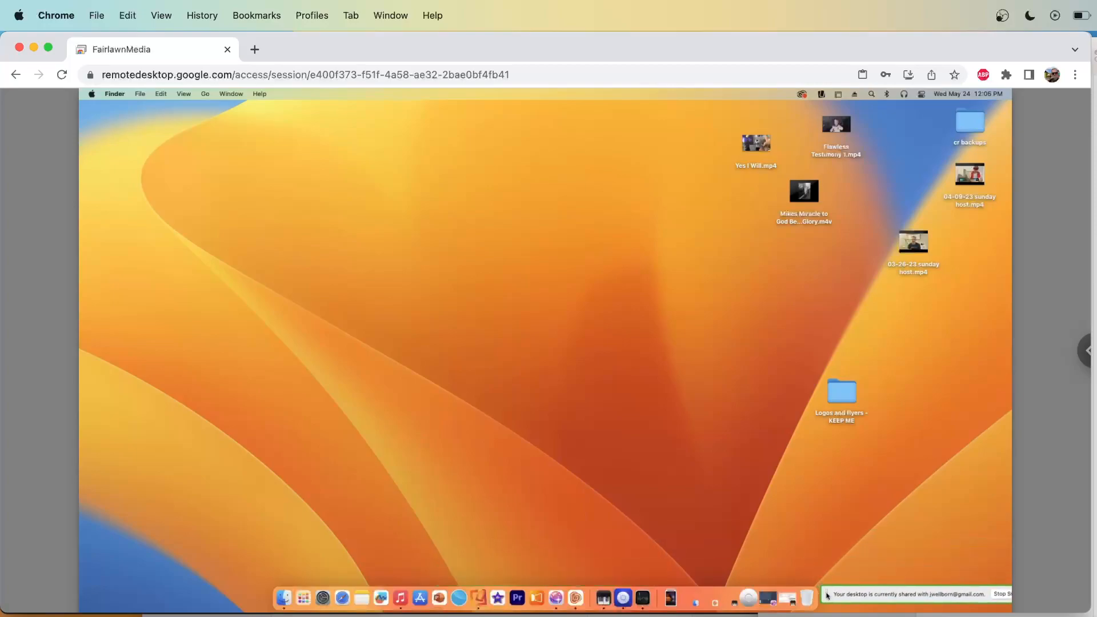
{"action": "left_click", "coordinate": [534, 597]}
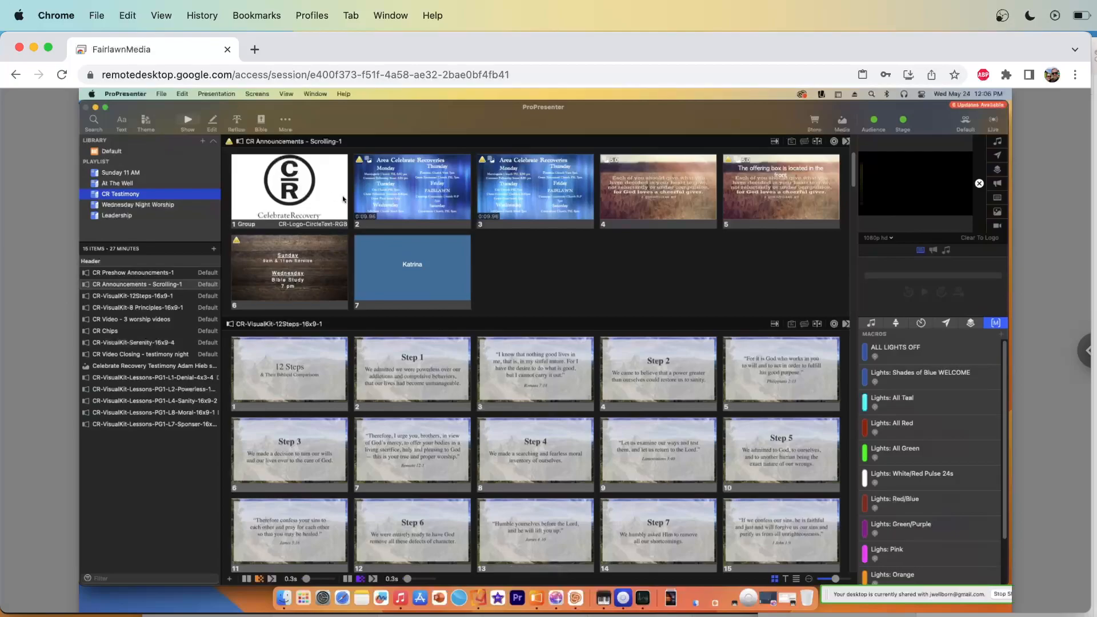
Select 'Sunday 11 AM' in the Playlist sidebar to list its seven items.
{"action": "left_click", "coordinate": [126, 175]}
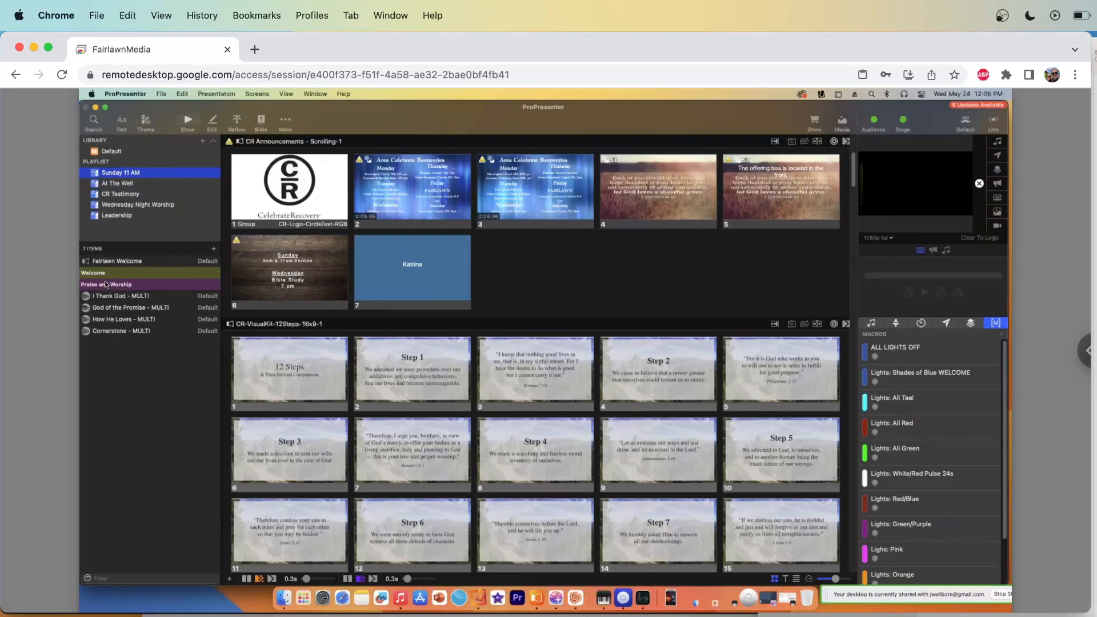
Browse Fairlawn Welcome, the section headers and the songs, ending on I Thank God - MULTI's slides.
{"action": "left_click", "coordinate": [149, 261]}
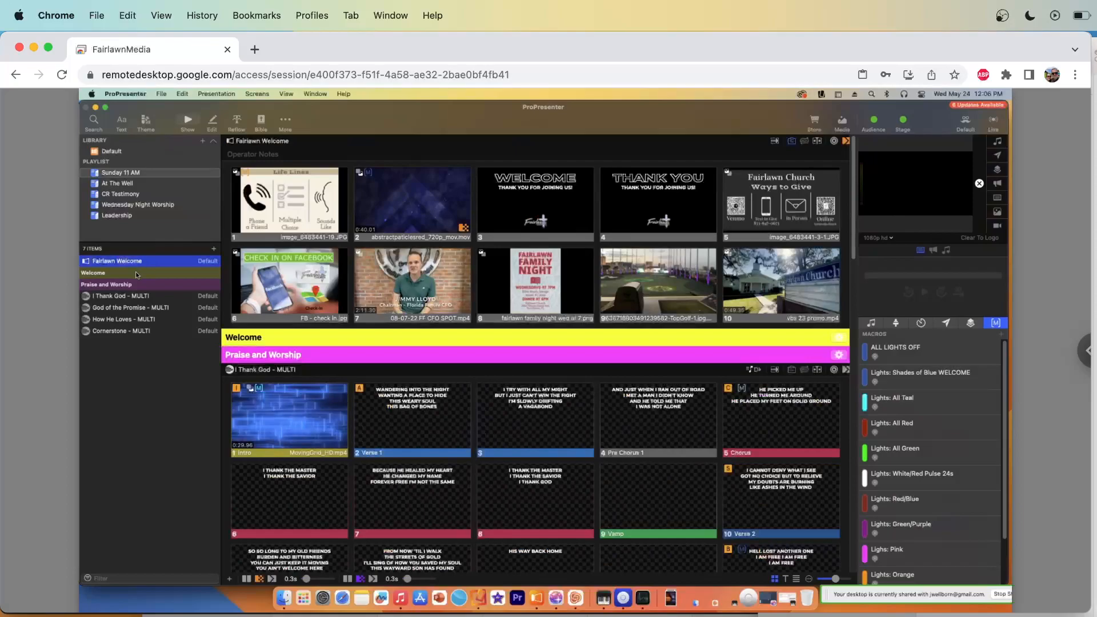
{"action": "left_click", "coordinate": [134, 274]}
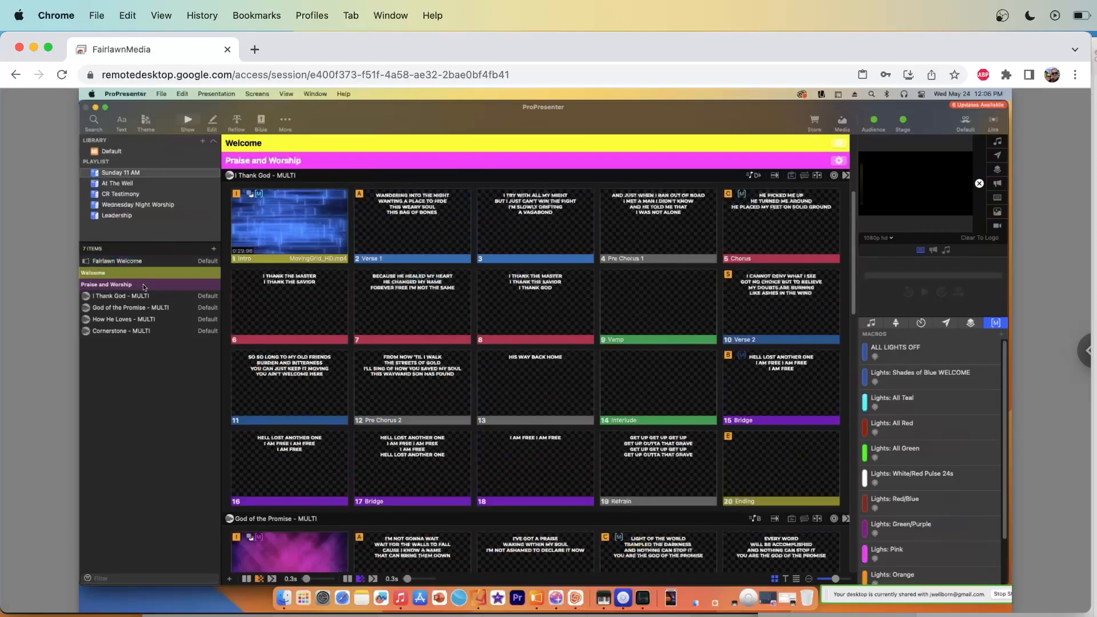
{"action": "left_click", "coordinate": [144, 286]}
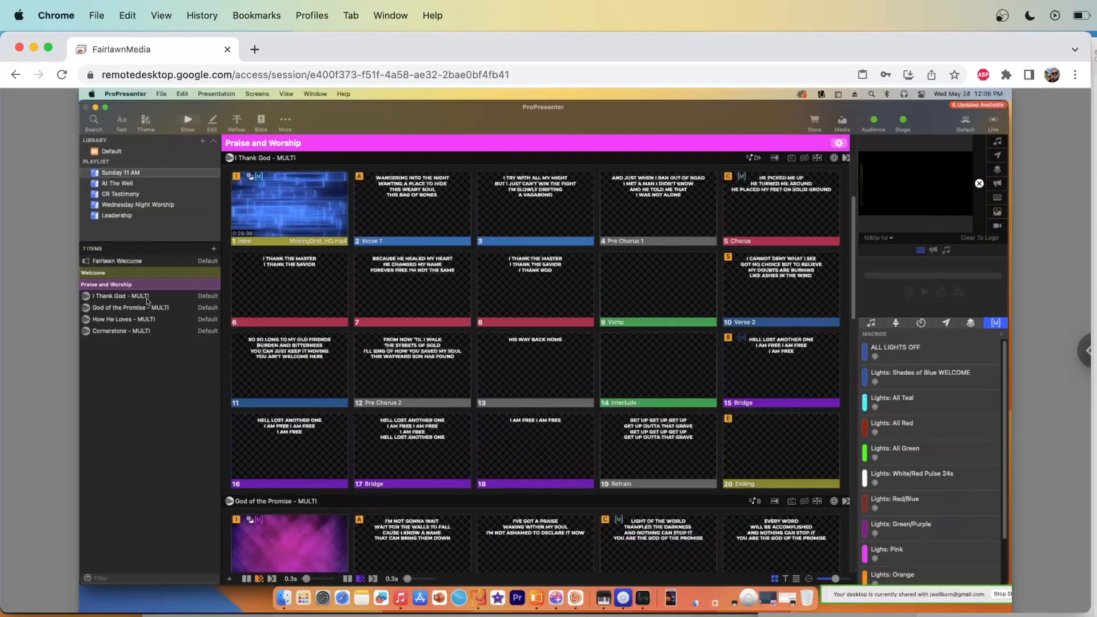
{"action": "left_click", "coordinate": [149, 297]}
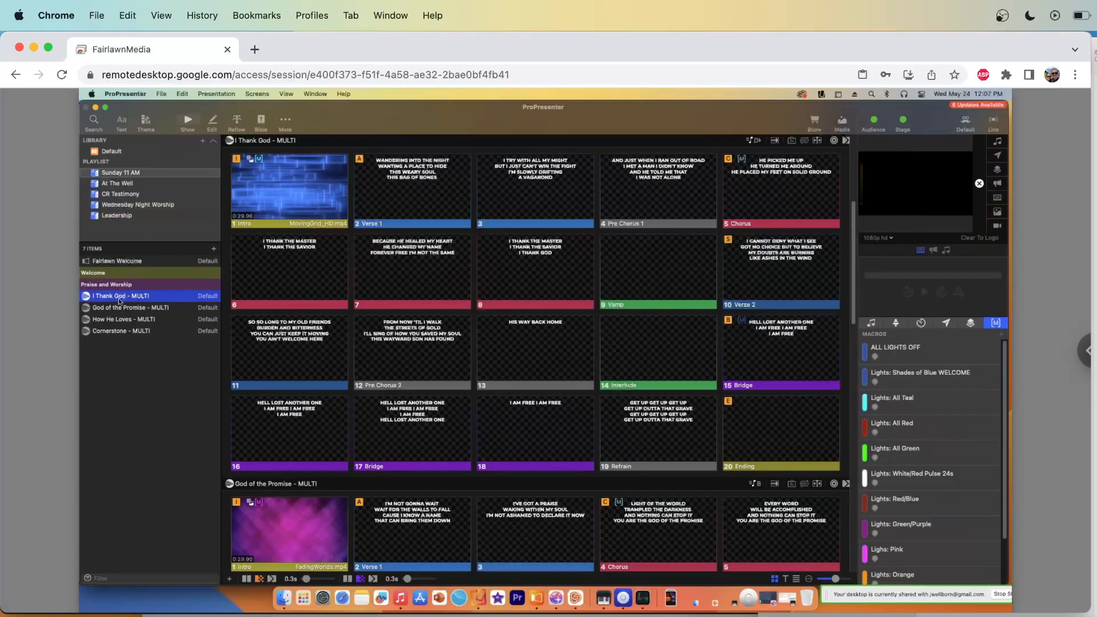
{"action": "left_click", "coordinate": [128, 353]}
{"action": "left_click", "coordinate": [155, 336]}
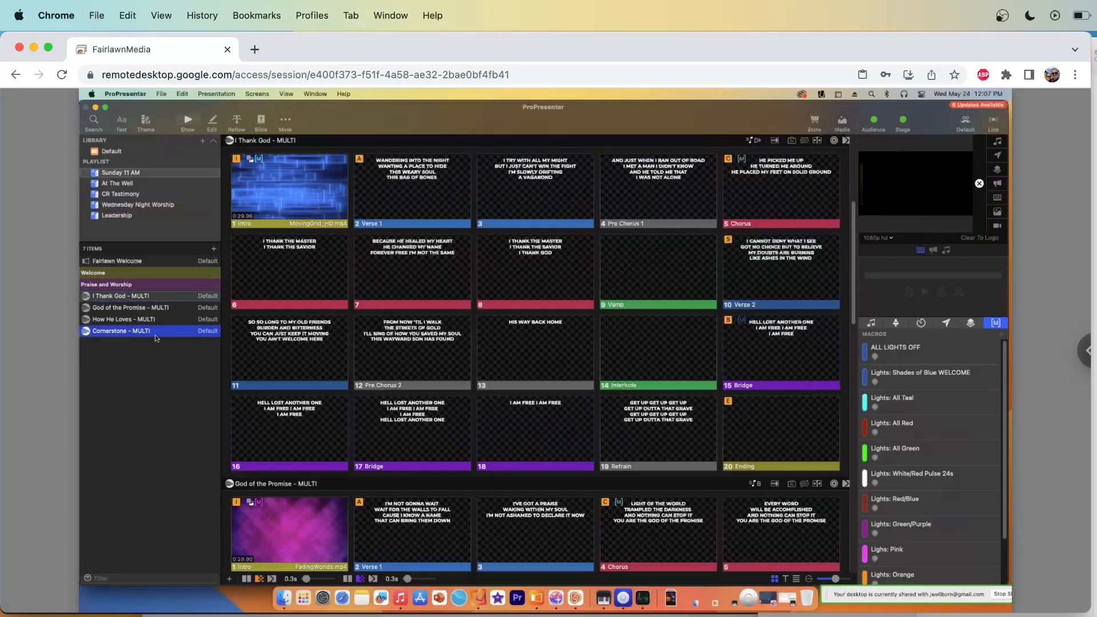
{"action": "left_click", "coordinate": [152, 363]}
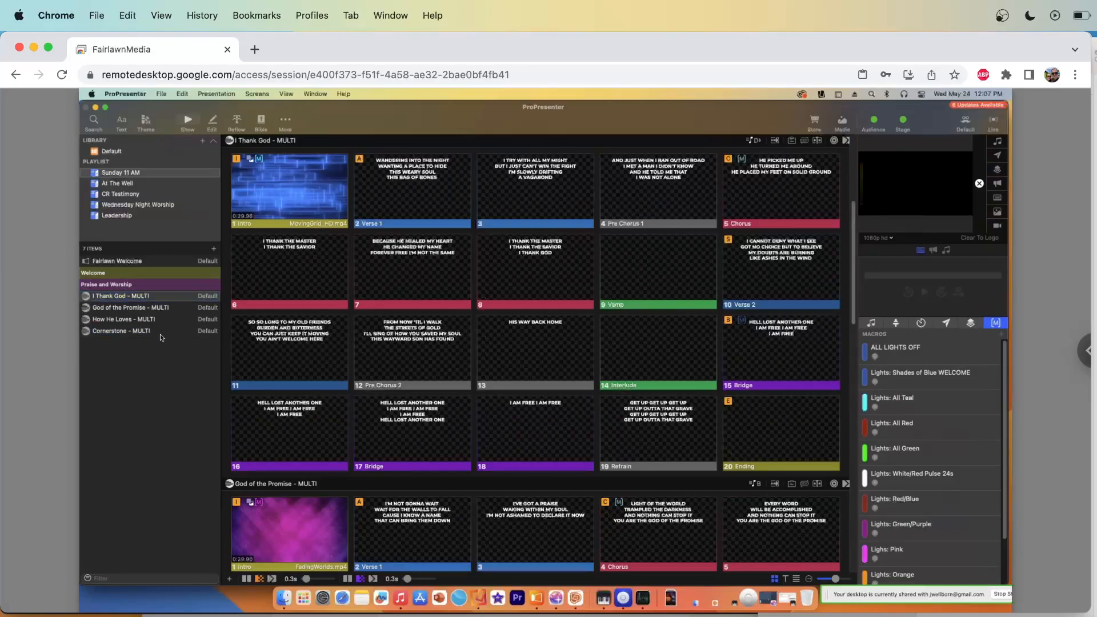
{"action": "left_click", "coordinate": [160, 334]}
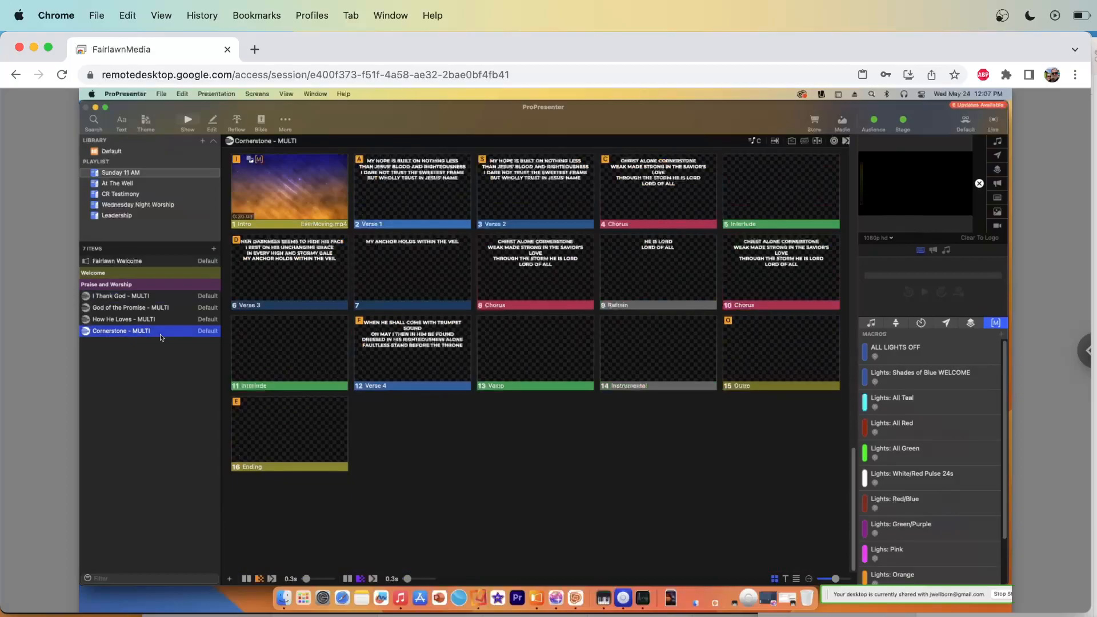
{"action": "left_click", "coordinate": [141, 373]}
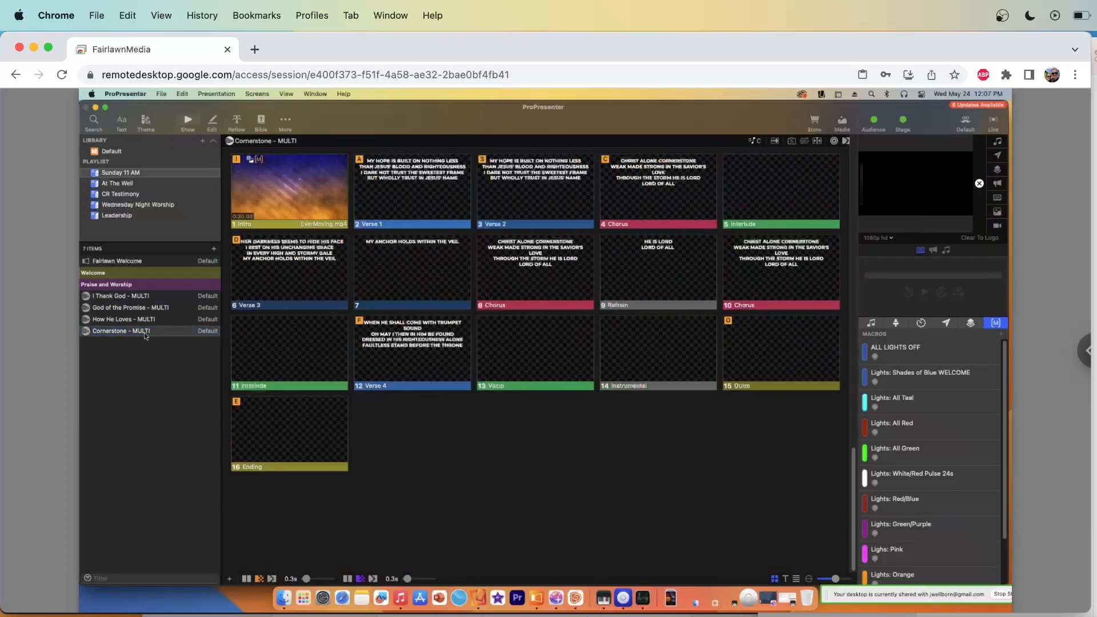
{"action": "left_click", "coordinate": [159, 302]}
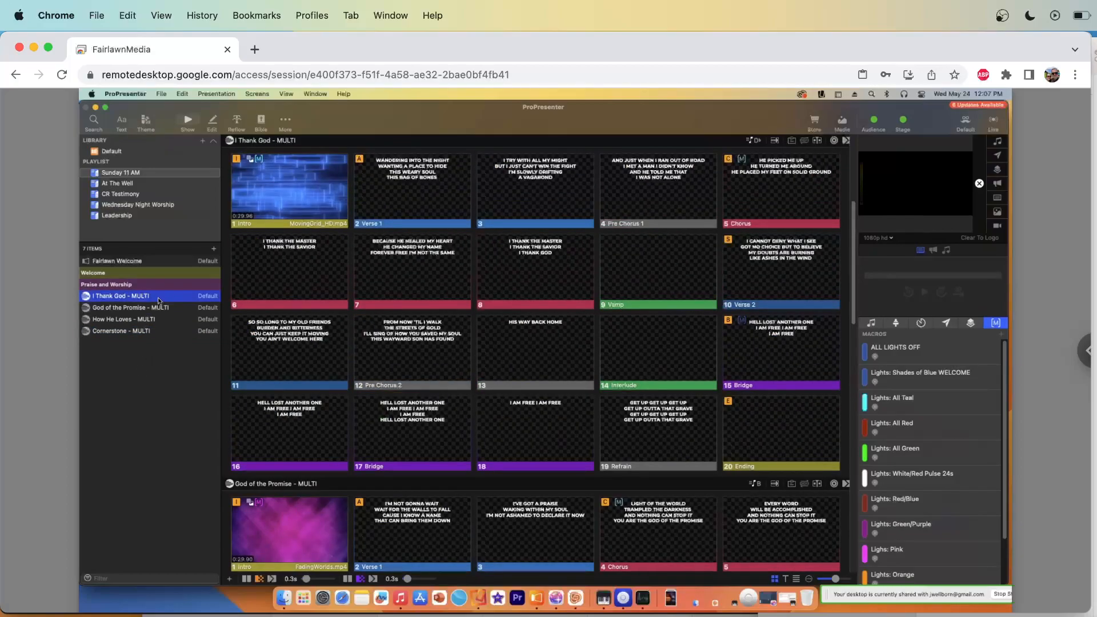
Delete I Thank God - MULTI, God of the Promise and How He Loves from the playlist.
{"action": "key", "text": "Delete"}
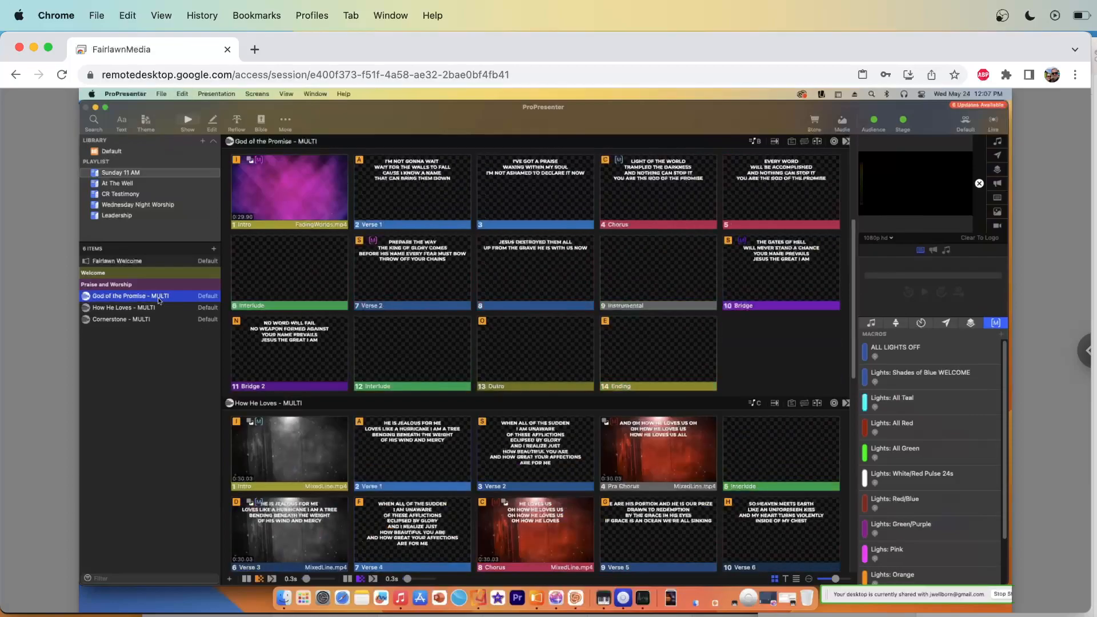
{"action": "key", "text": "Delete"}
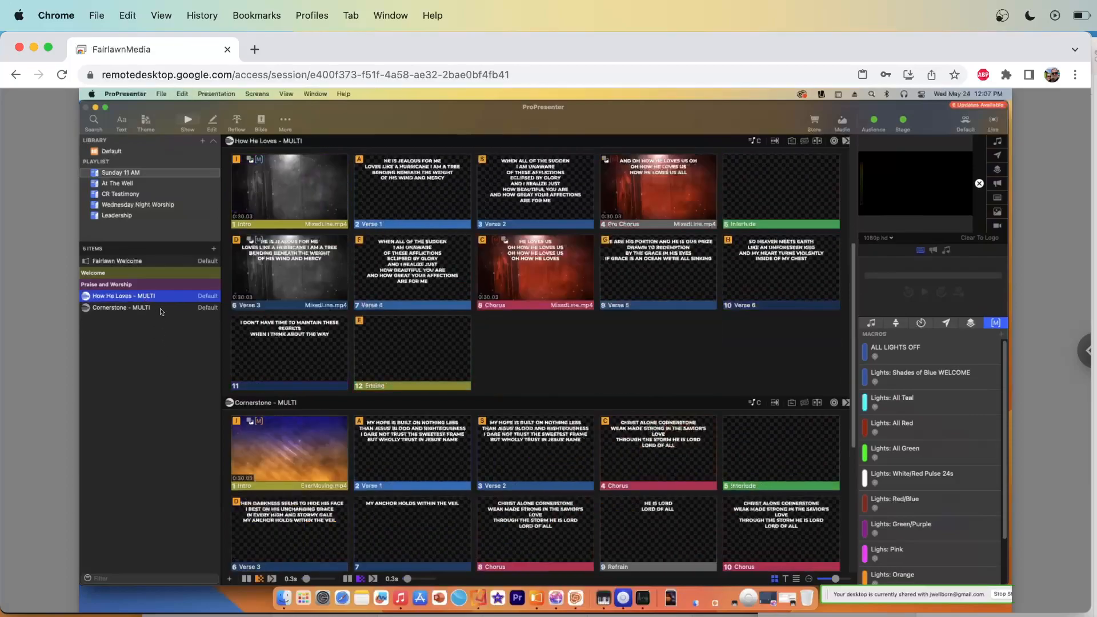
{"action": "key", "text": "Delete"}
{"action": "key", "text": "Delete"}
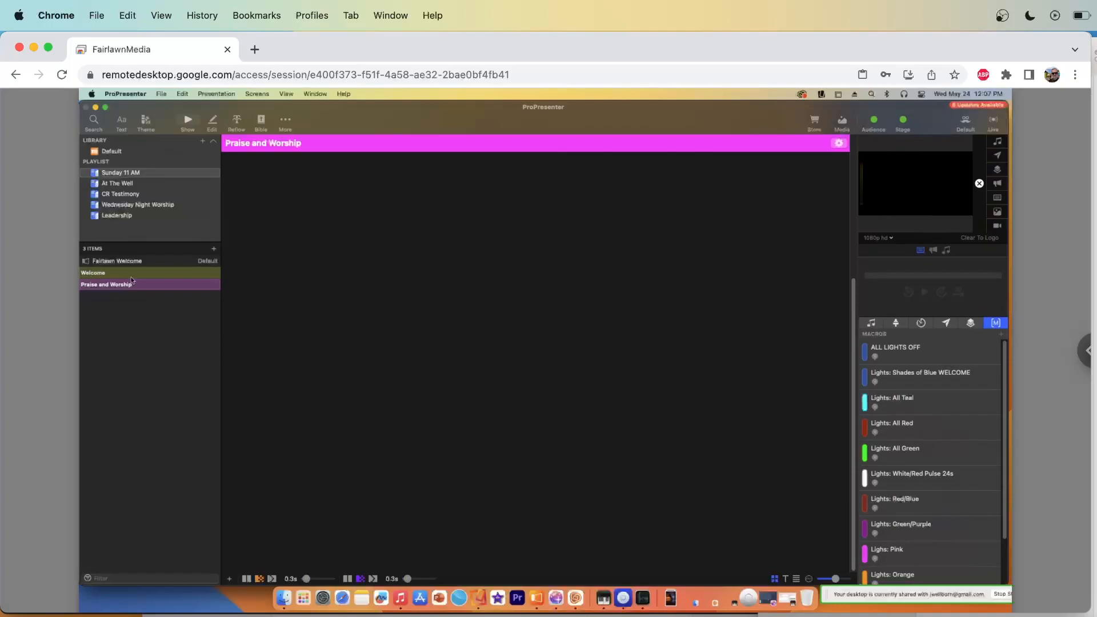
{"action": "left_click", "coordinate": [153, 263]}
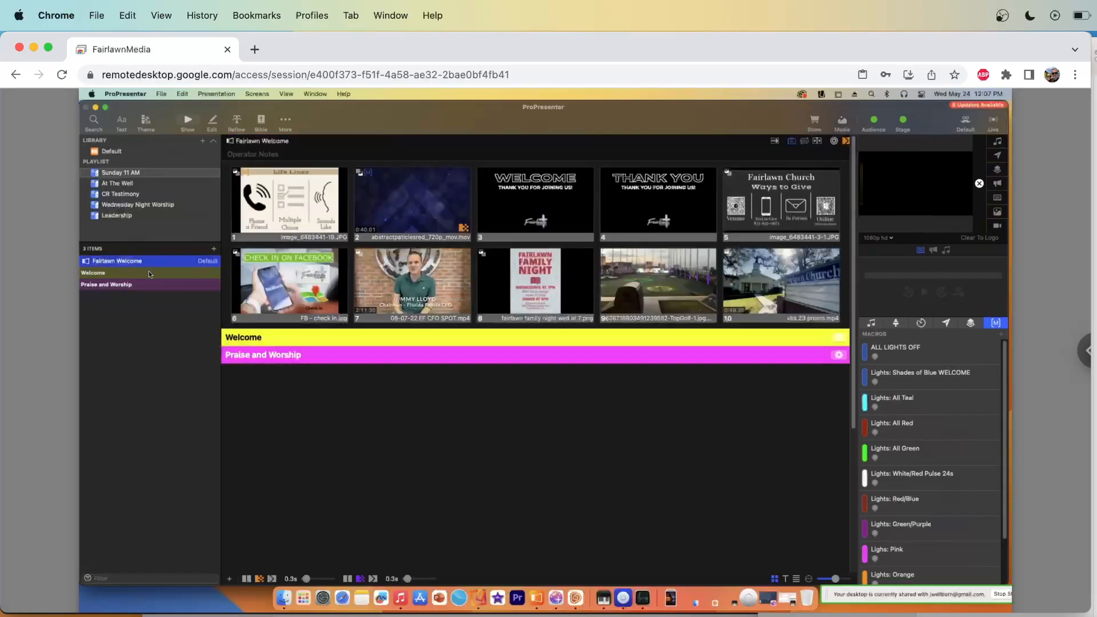
{"action": "left_click", "coordinate": [147, 274]}
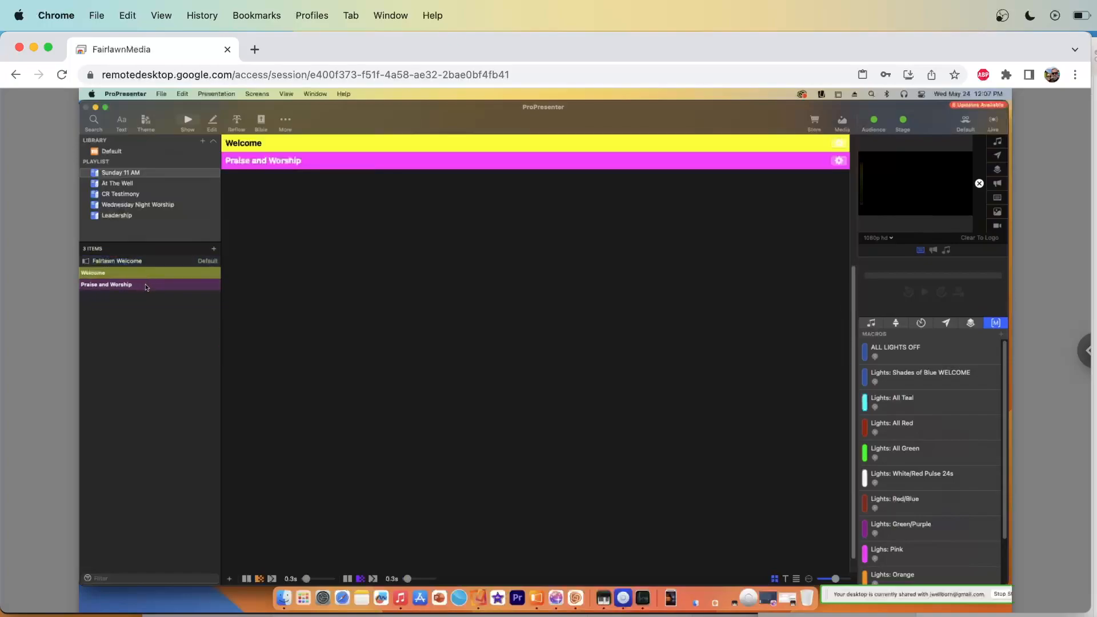
{"action": "left_click", "coordinate": [146, 285]}
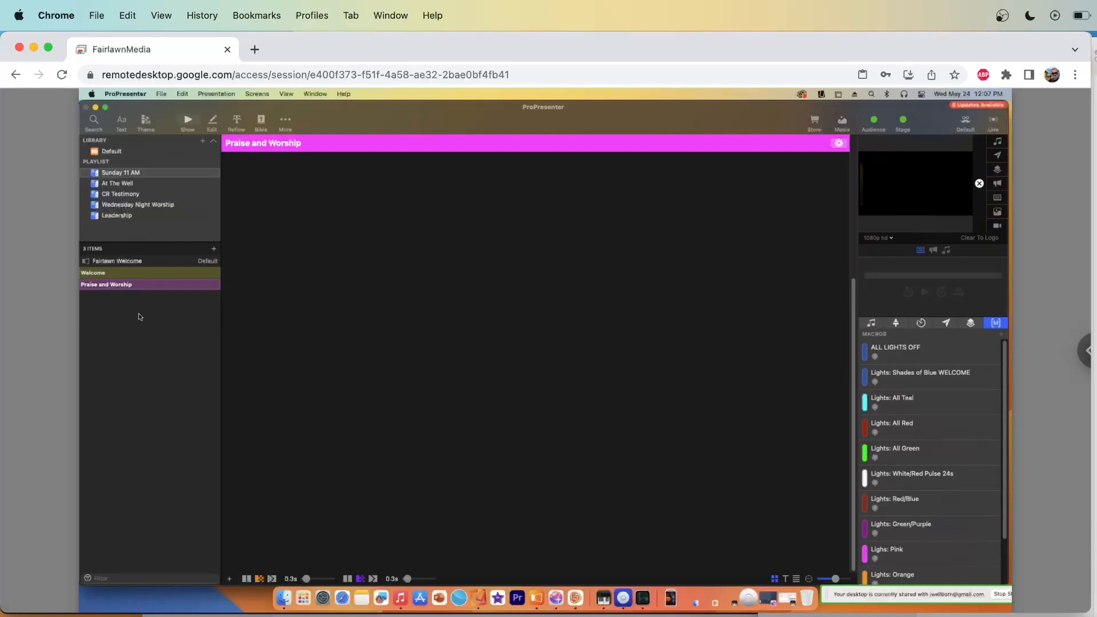
{"action": "left_click", "coordinate": [146, 173]}
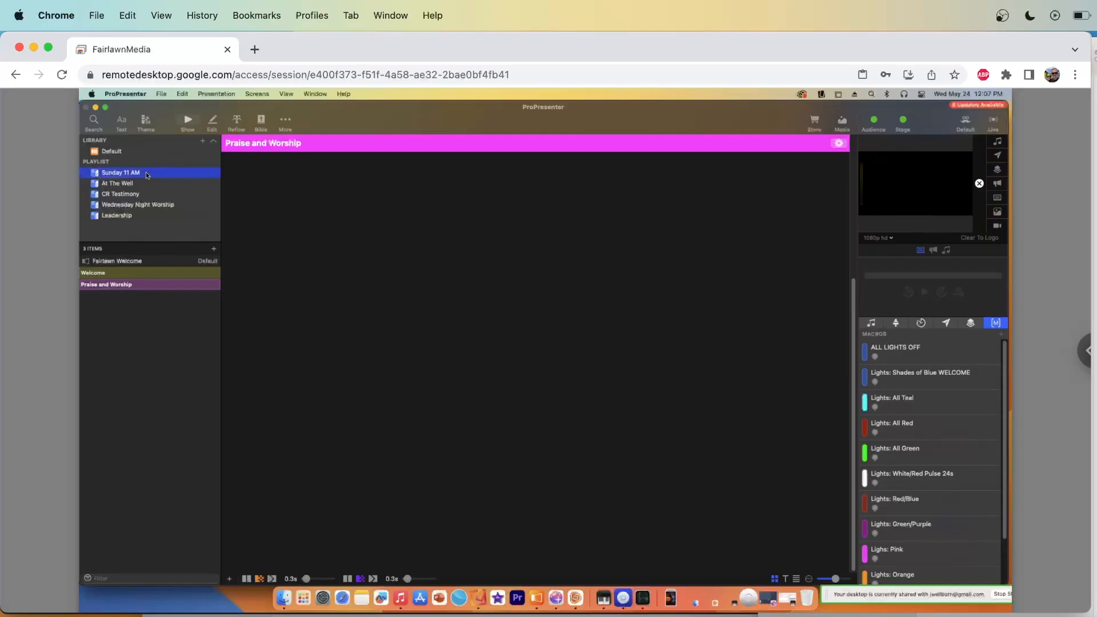
Point the song search at the MultiTracks catalogue and minimize the local Playback window.
{"action": "left_click", "coordinate": [94, 121]}
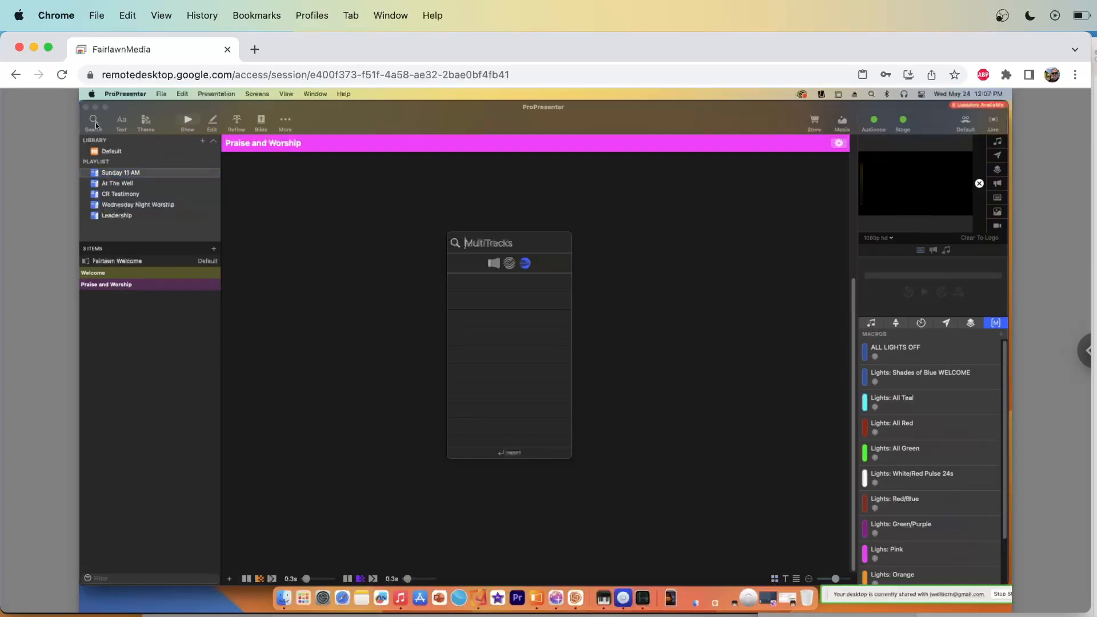
{"action": "left_click", "coordinate": [494, 264]}
{"action": "left_click", "coordinate": [510, 266]}
{"action": "left_click", "coordinate": [525, 263]}
{"action": "left_click", "coordinate": [493, 266]}
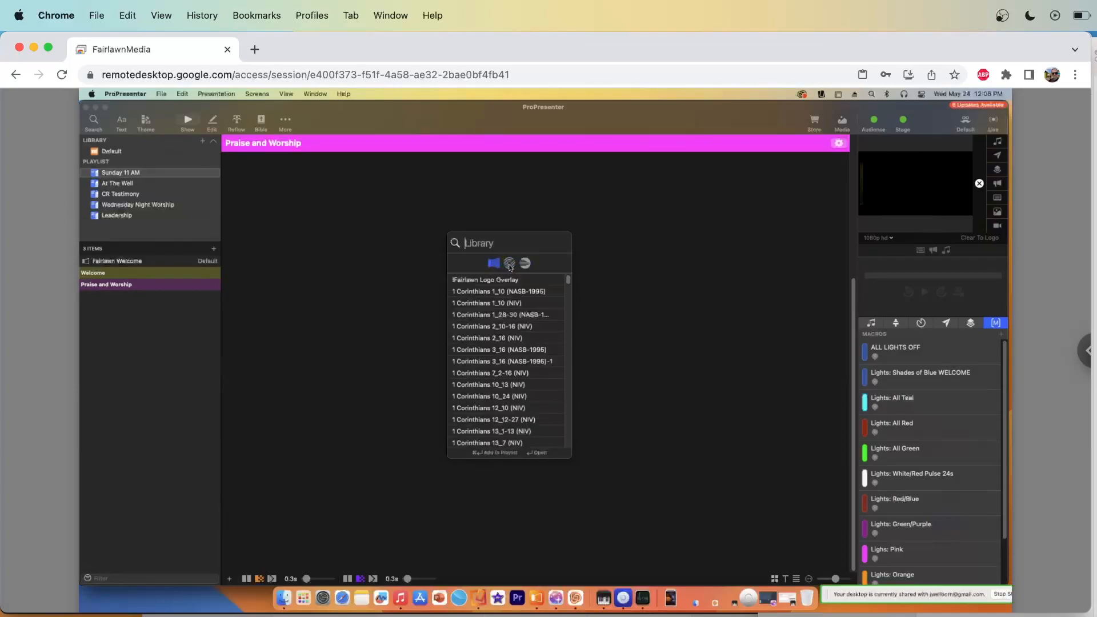
{"action": "left_click", "coordinate": [511, 266]}
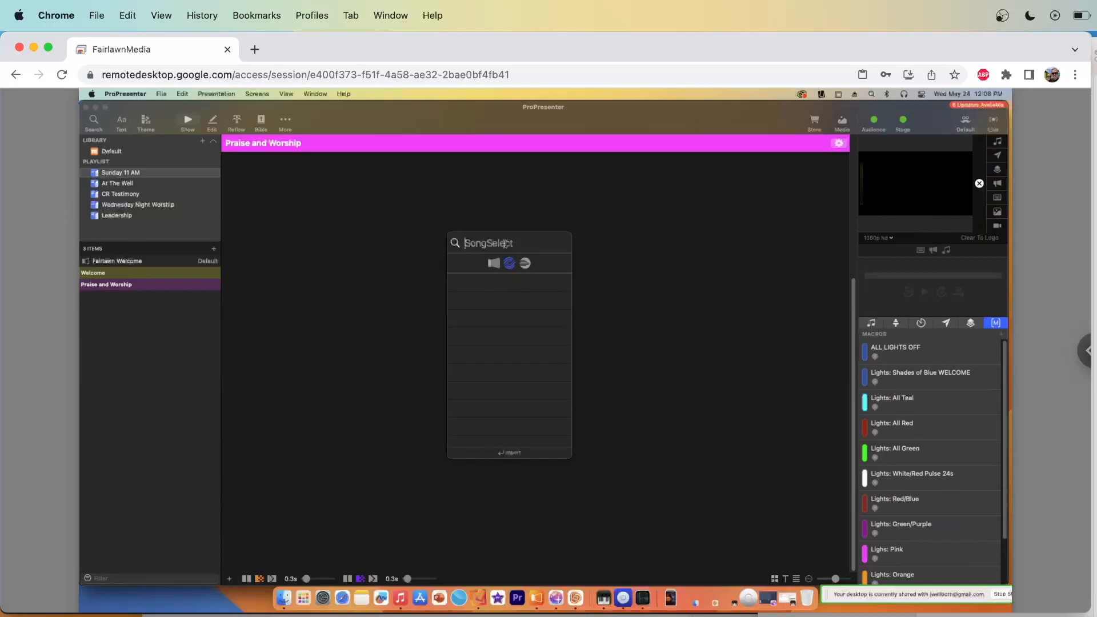
{"action": "left_click", "coordinate": [526, 266]}
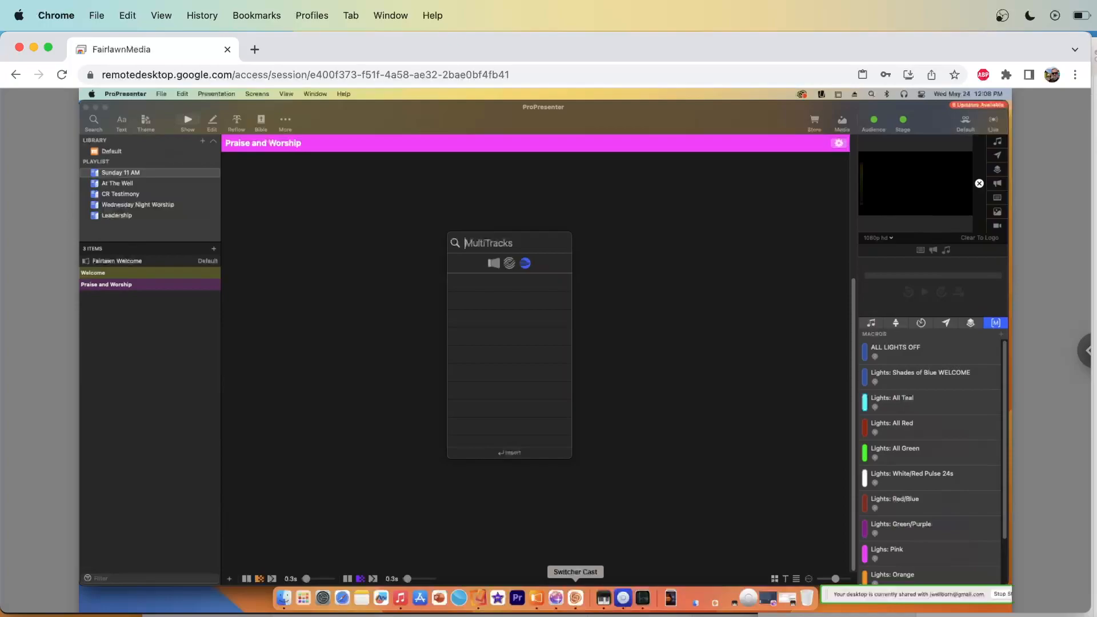
{"action": "key", "text": "super+Tab"}
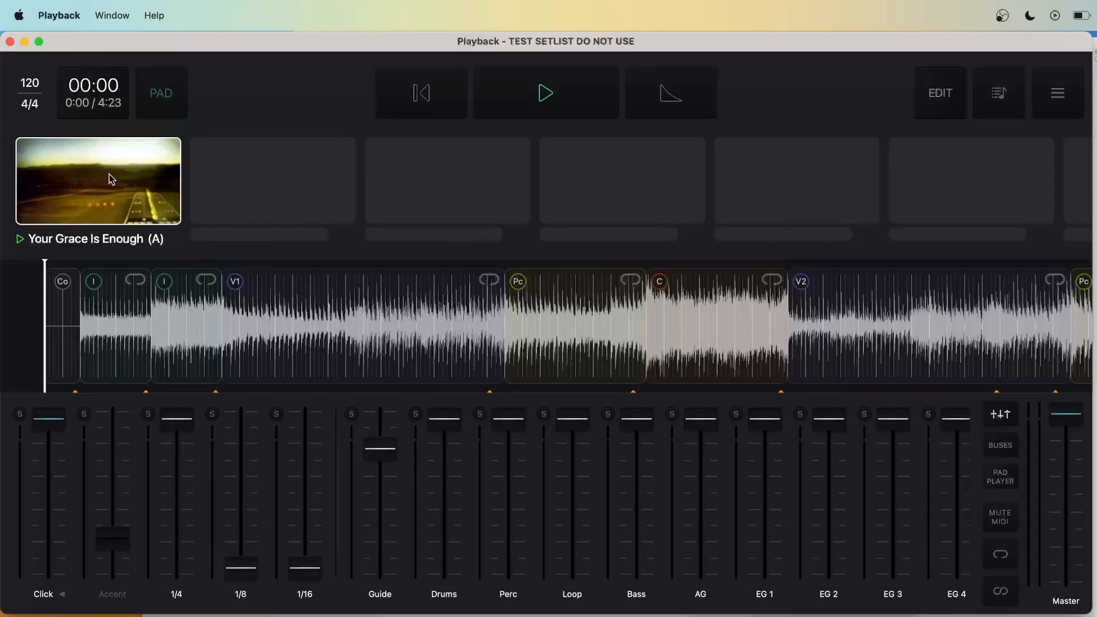
{"action": "left_click", "coordinate": [24, 42]}
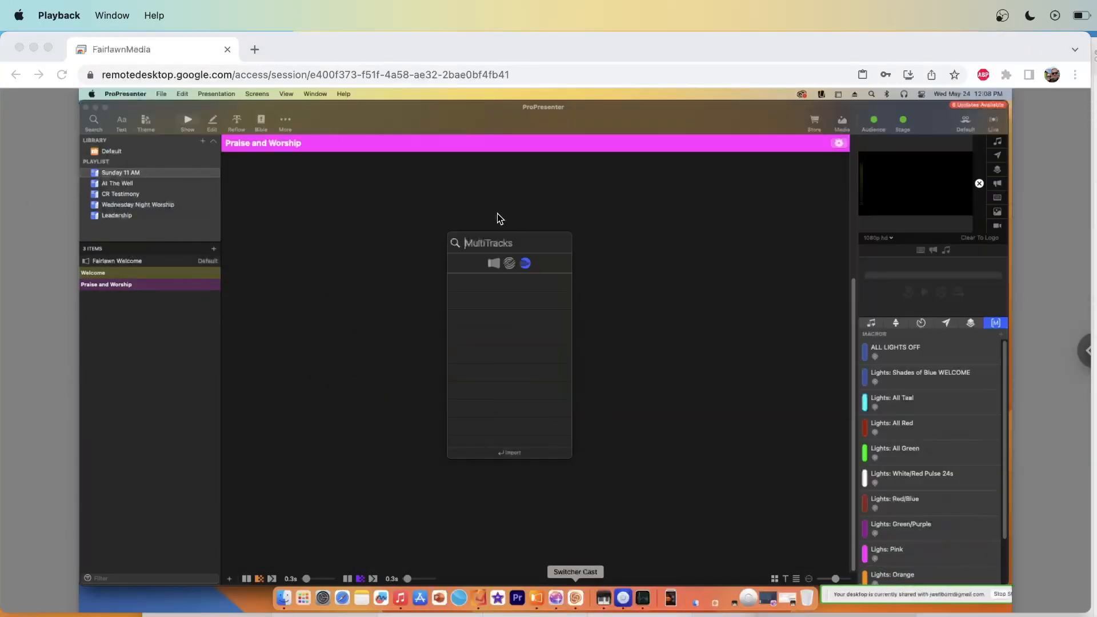
Search MultiTracks for 'your grace is enough' and dismiss the expired-authorization warning.
{"action": "left_click", "coordinate": [508, 242]}
{"action": "type", "text": "your grace is enough"}
{"action": "key", "text": "Return"}
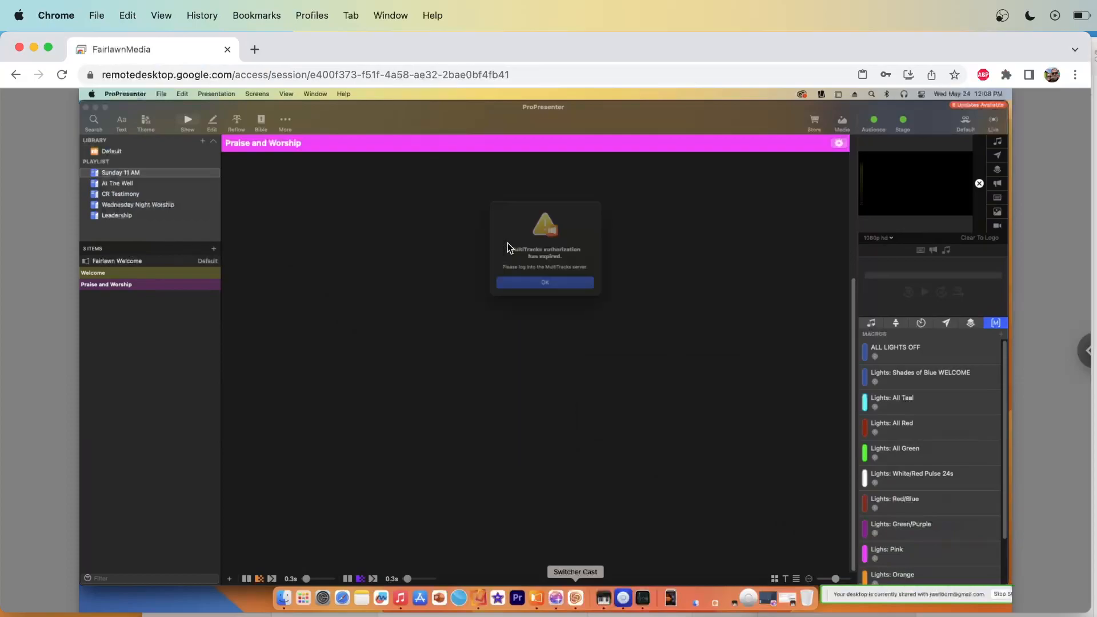
{"action": "left_click", "coordinate": [531, 291]}
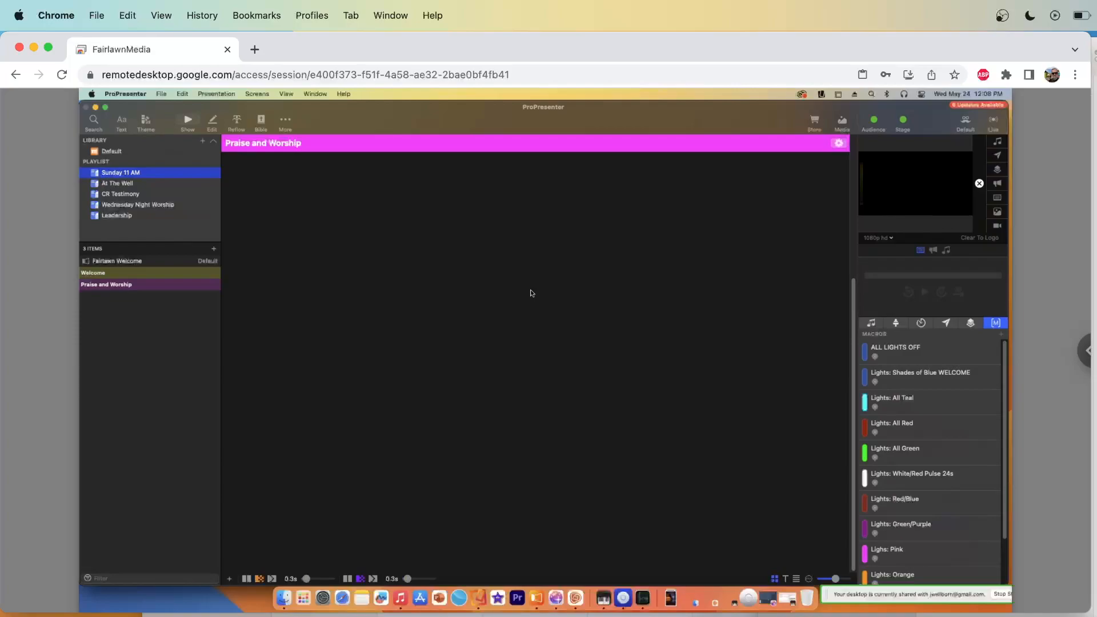
Log in to MultiTracks with the church account's e-mail and password, choosing Fairlawn Church.
{"action": "key", "text": "super+f"}
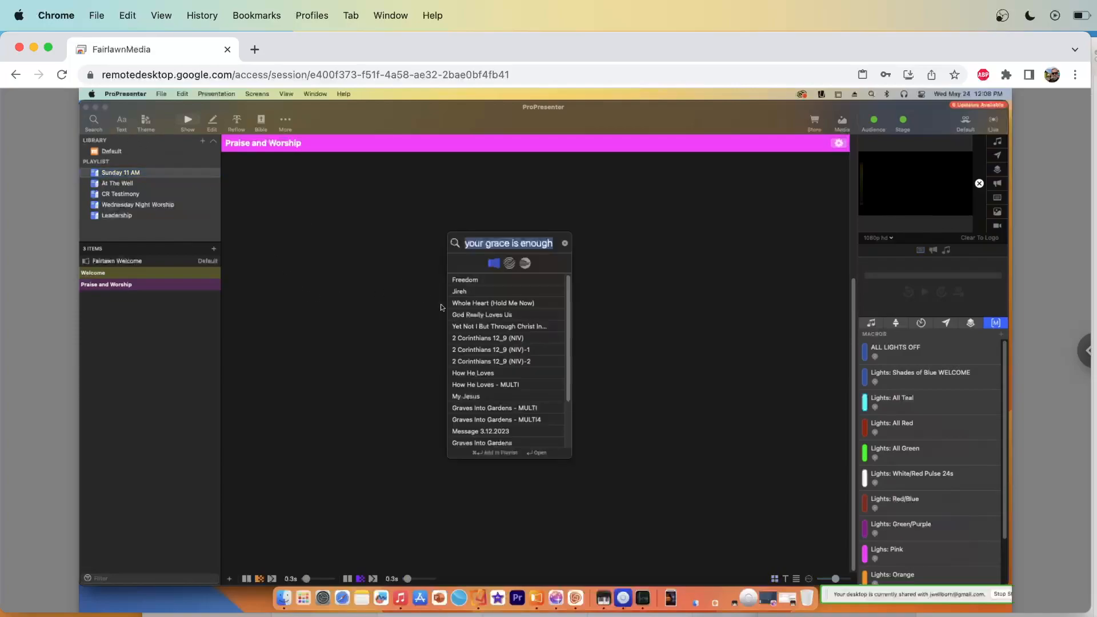
{"action": "left_click", "coordinate": [526, 263]}
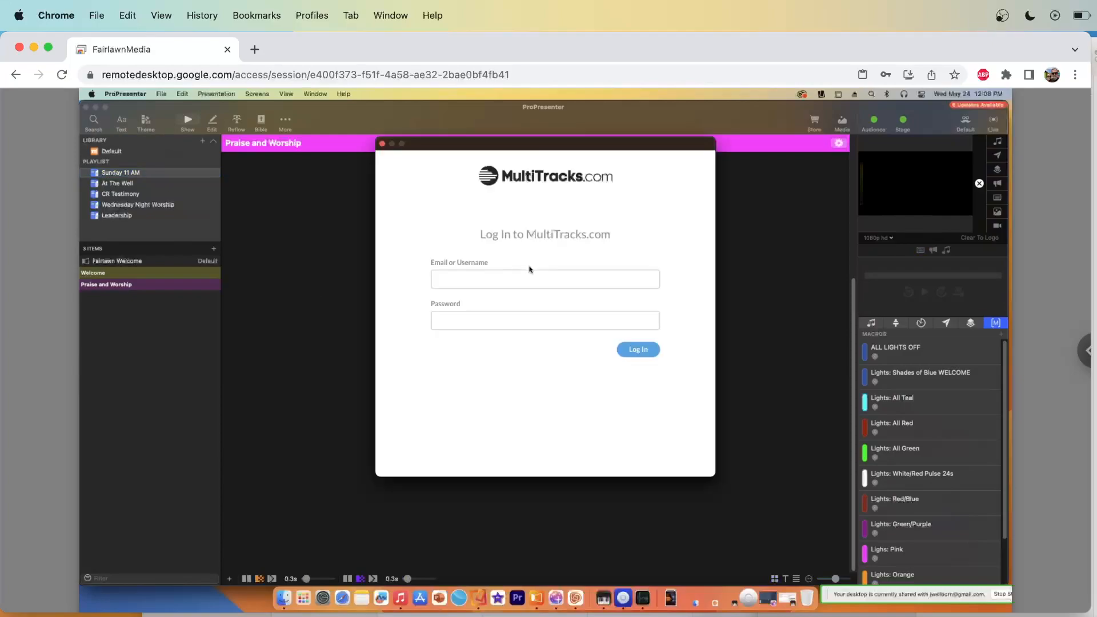
{"action": "left_click", "coordinate": [497, 284]}
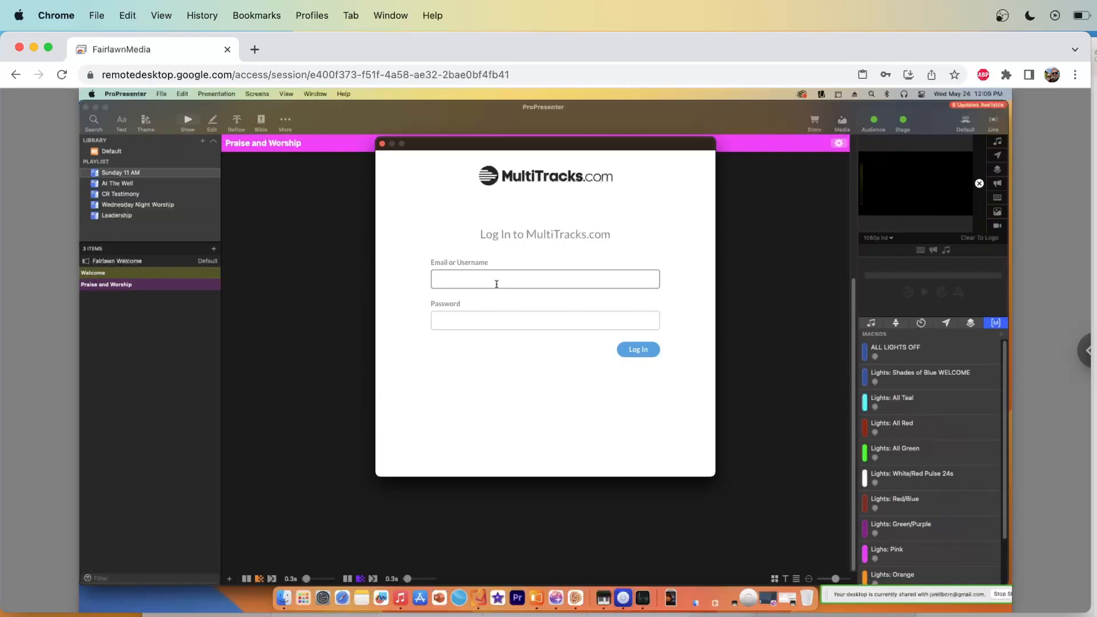
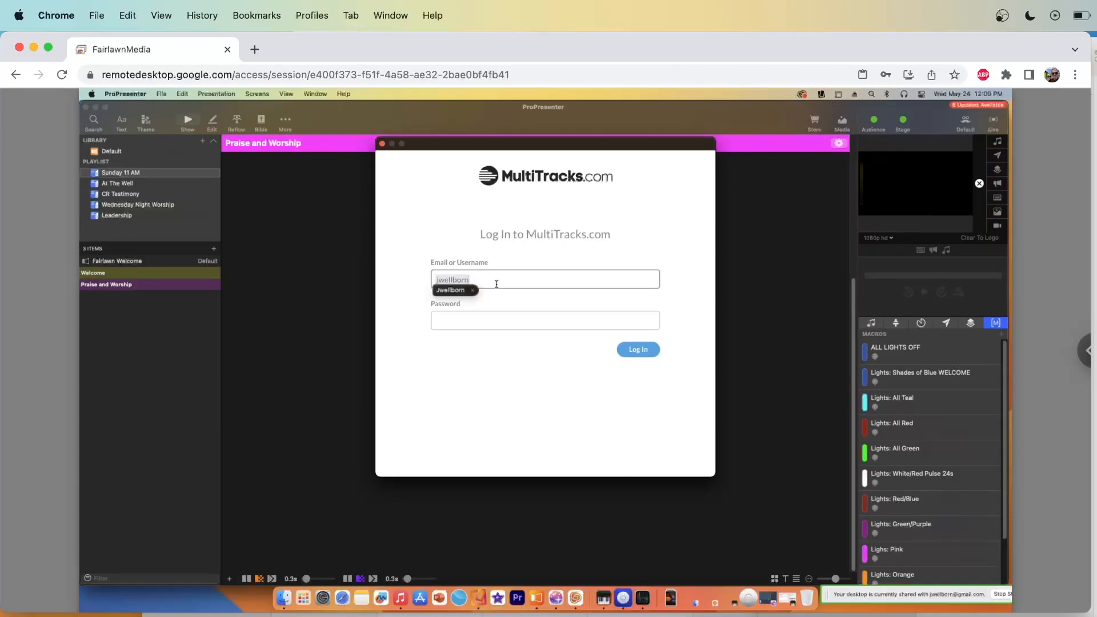
{"action": "key", "text": "Tab"}
{"action": "type", "text": "••••••••"}
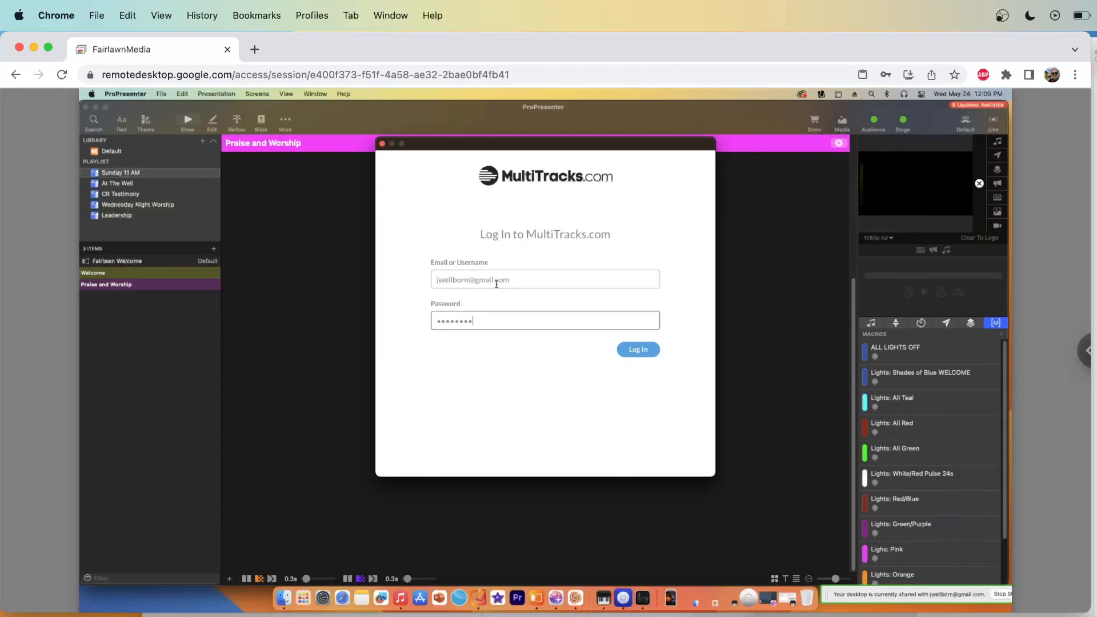
{"action": "key", "text": "Return"}
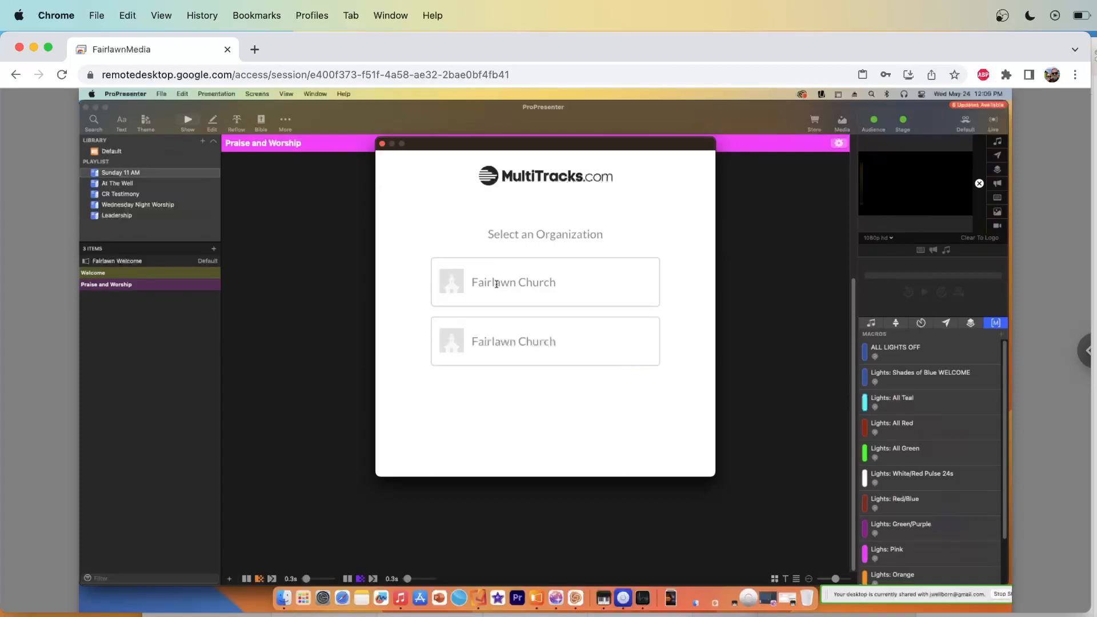
{"action": "left_click", "coordinate": [594, 289]}
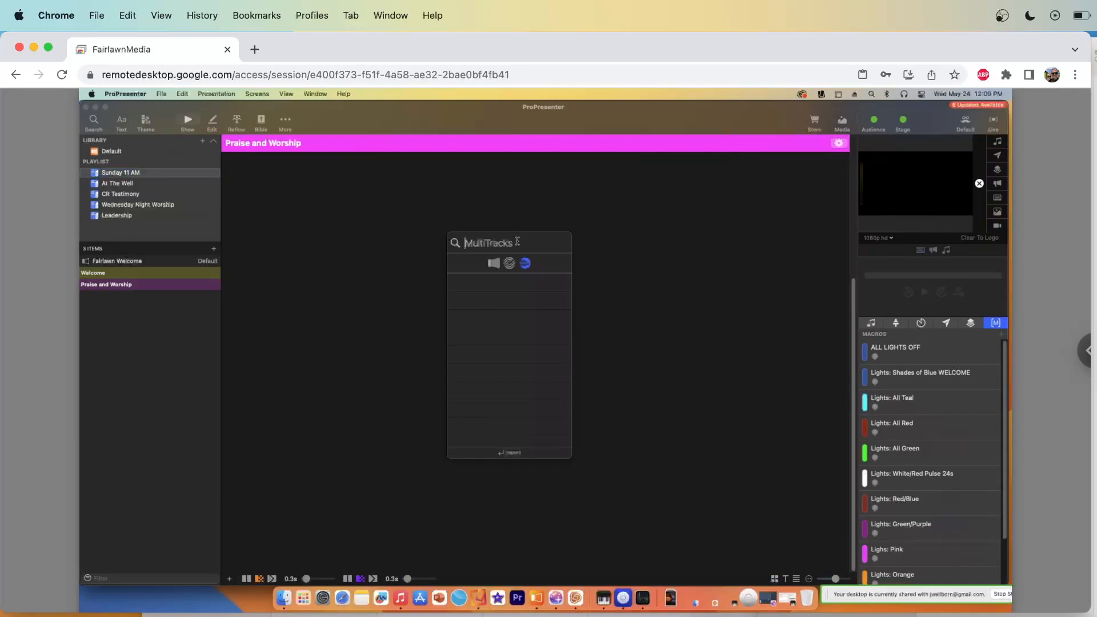
Search 'your grace is enough', preview the Chris Tomlin version, and open its import settings.
{"action": "type", "text": "your grace is enough"}
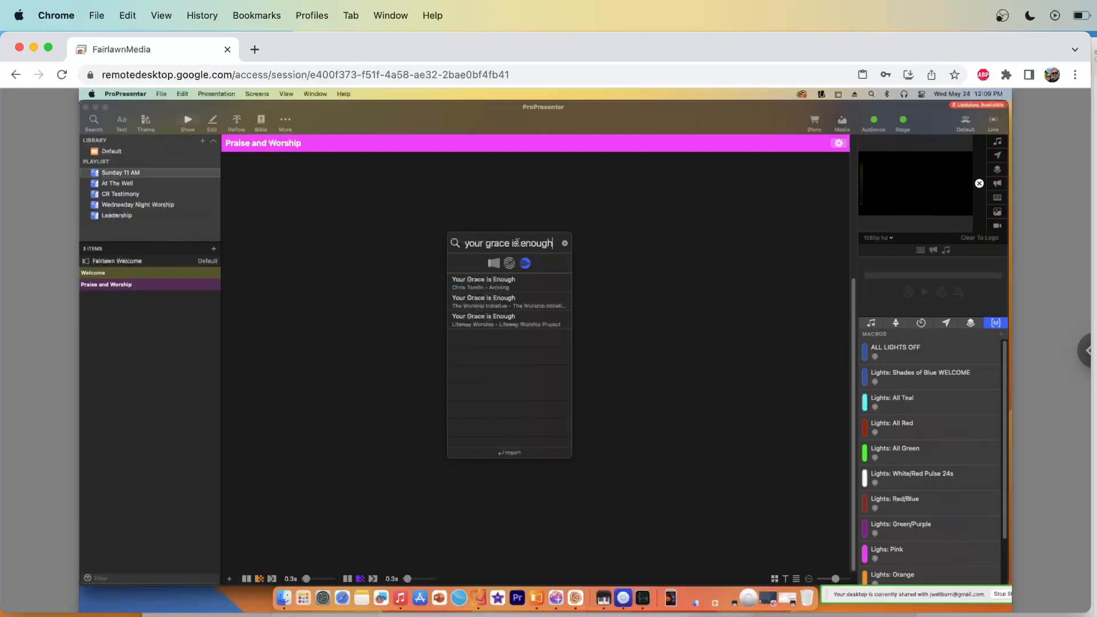
{"action": "left_click", "coordinate": [529, 284]}
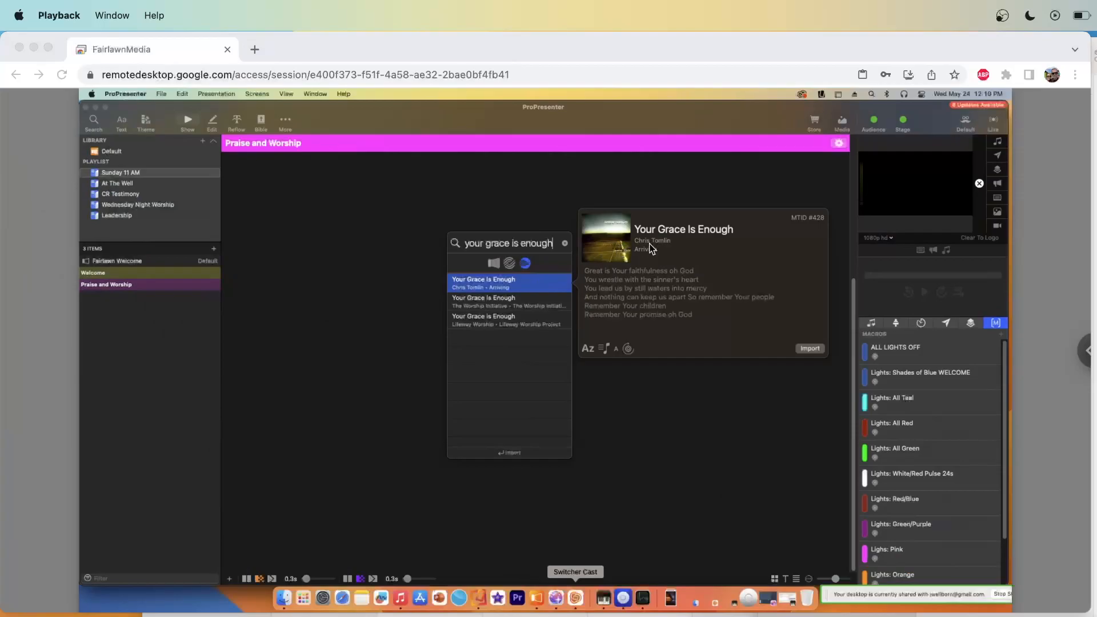
{"action": "left_click", "coordinate": [813, 349]}
{"action": "left_click", "coordinate": [813, 350]}
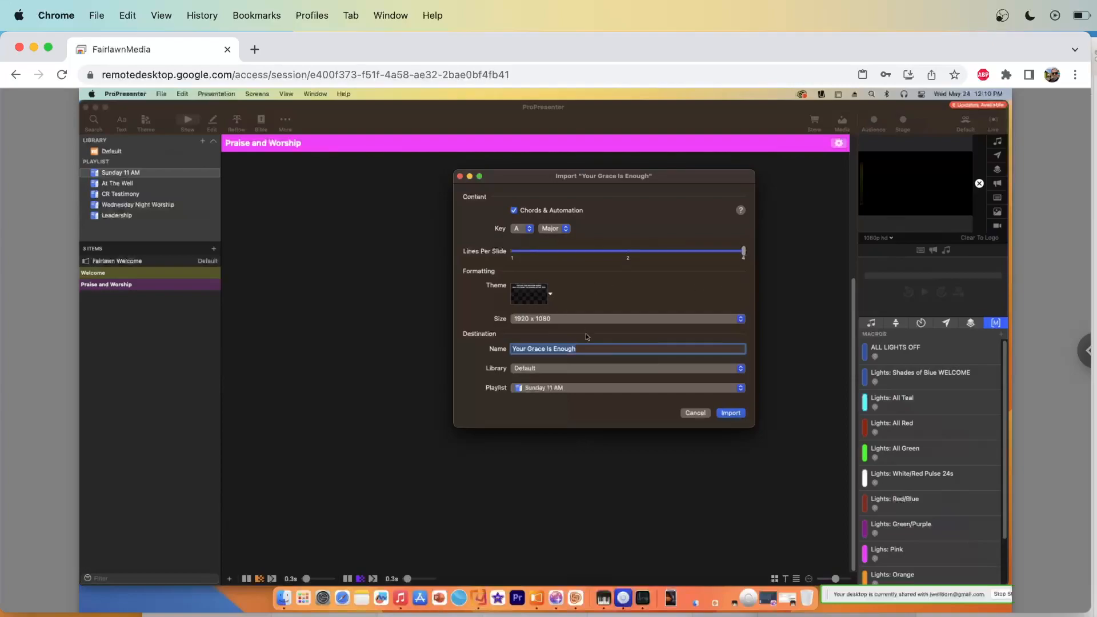
Import the song named 'Your Grace Is Enough - MULTI' into the Sunday 11 AM playlist.
{"action": "left_click", "coordinate": [592, 349]}
{"action": "type", "text": "MULTI"}
{"action": "left_click", "coordinate": [731, 413]}
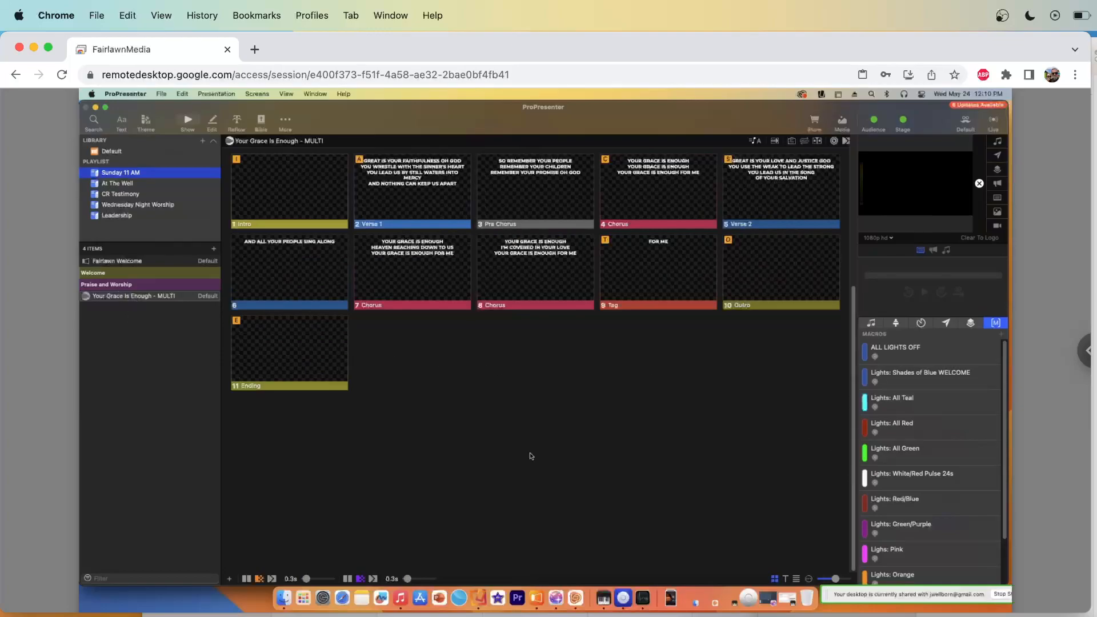
{"action": "key", "text": "super+Tab"}
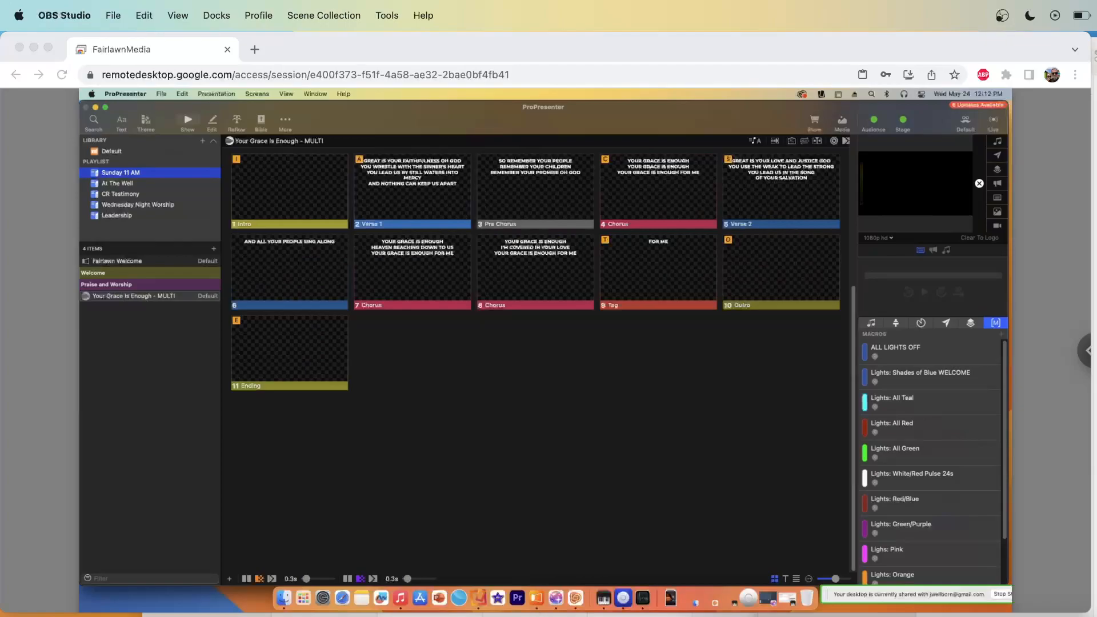
Search 'o mighty ones' and import the Ramp Worship version with default settings.
{"action": "left_click", "coordinate": [339, 124]}
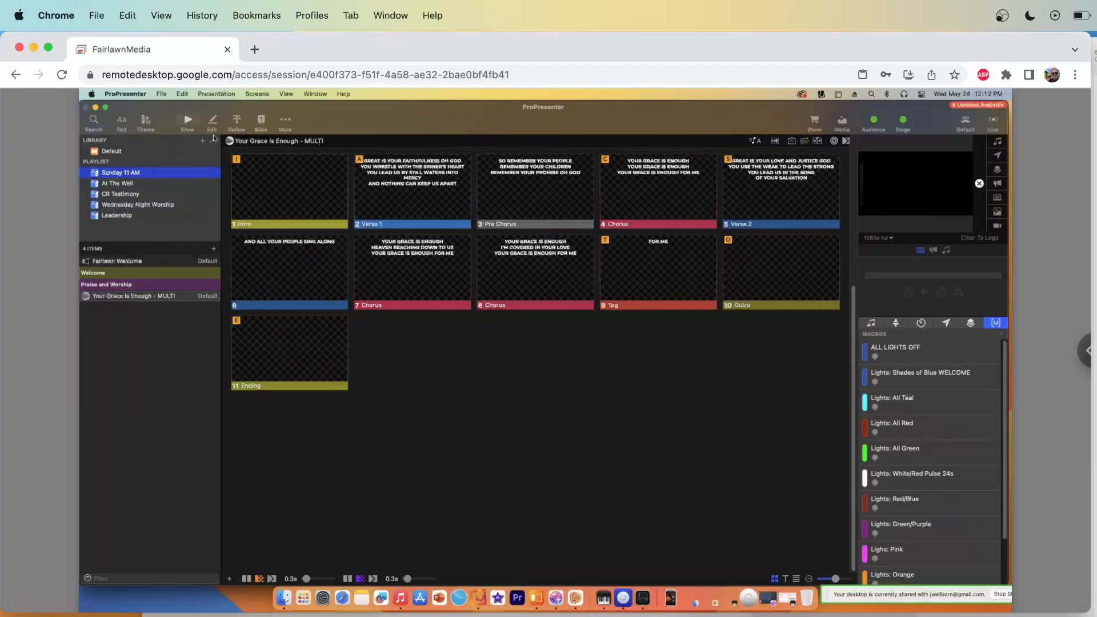
{"action": "left_click", "coordinate": [93, 122]}
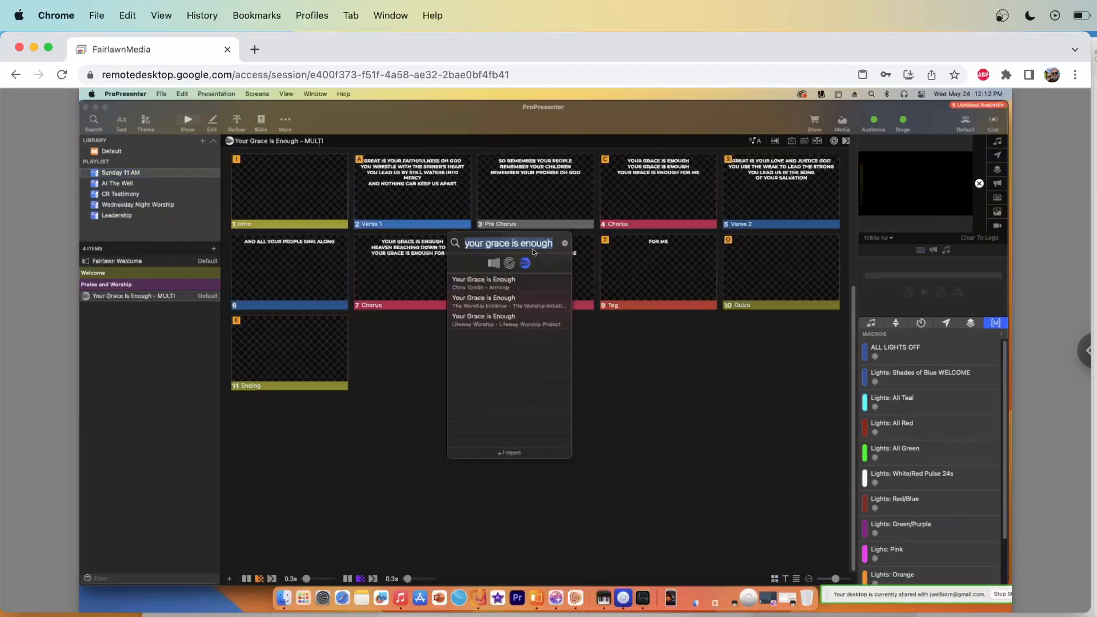
{"action": "type", "text": "o"}
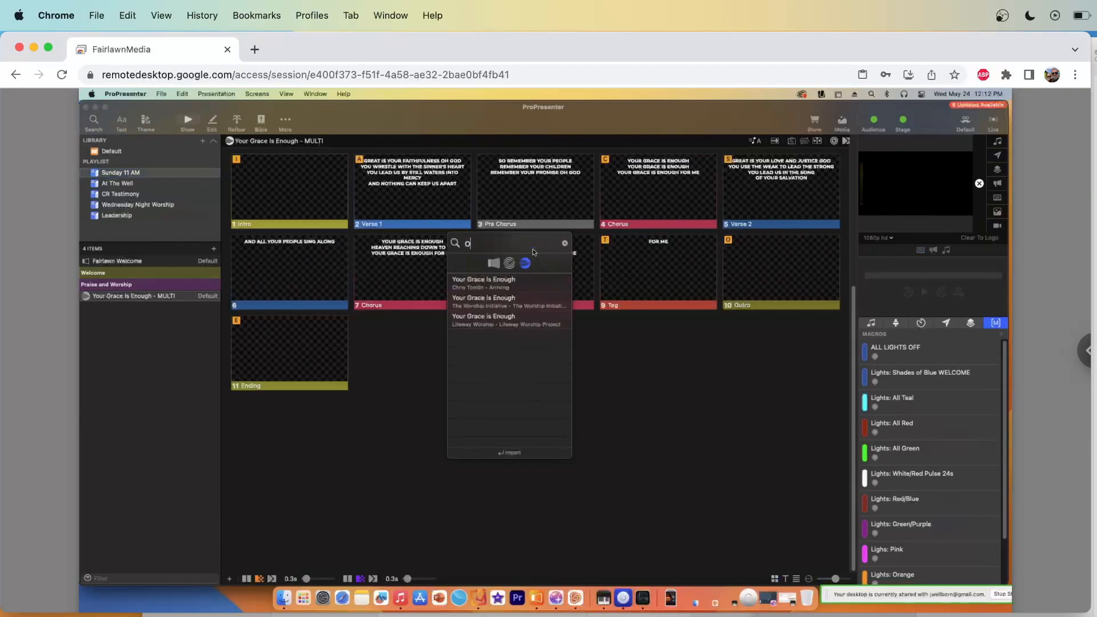
{"action": "type", "text": " mighty ones"}
{"action": "left_click", "coordinate": [516, 284]}
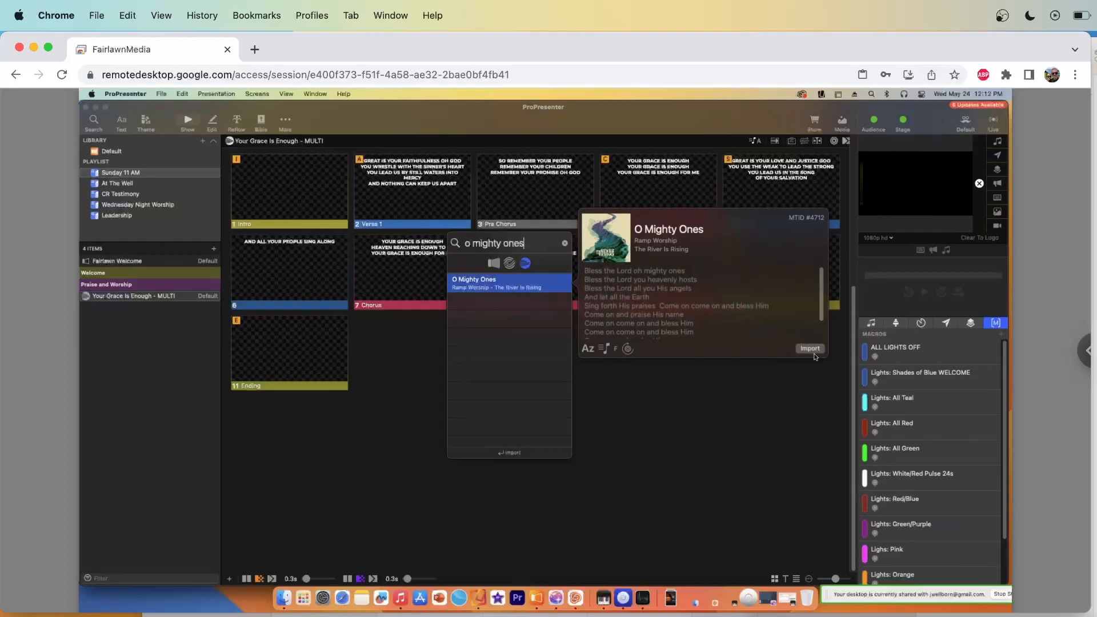
{"action": "left_click", "coordinate": [810, 350]}
{"action": "left_click", "coordinate": [727, 414]}
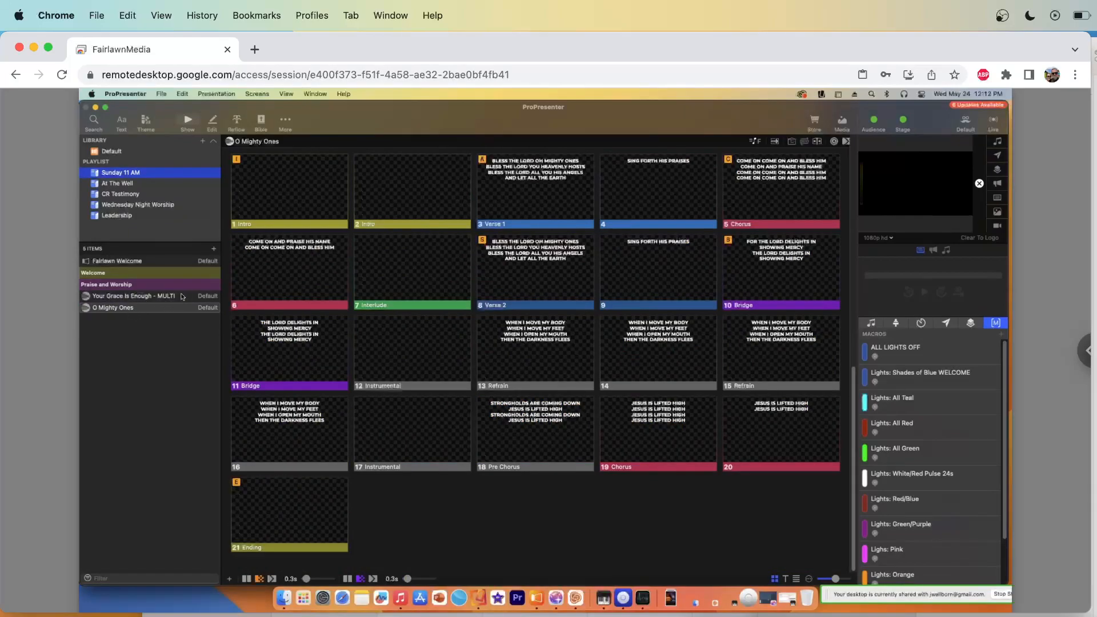
Search for 'i speak jesus' and preview Charity Gayle's I Speak Jesus.
{"action": "mouse_move", "coordinate": [165, 308]}
{"action": "left_mouse_down"}
{"action": "mouse_move", "coordinate": [170, 297]}
{"action": "mouse_move", "coordinate": [169, 308]}
{"action": "left_mouse_up"}
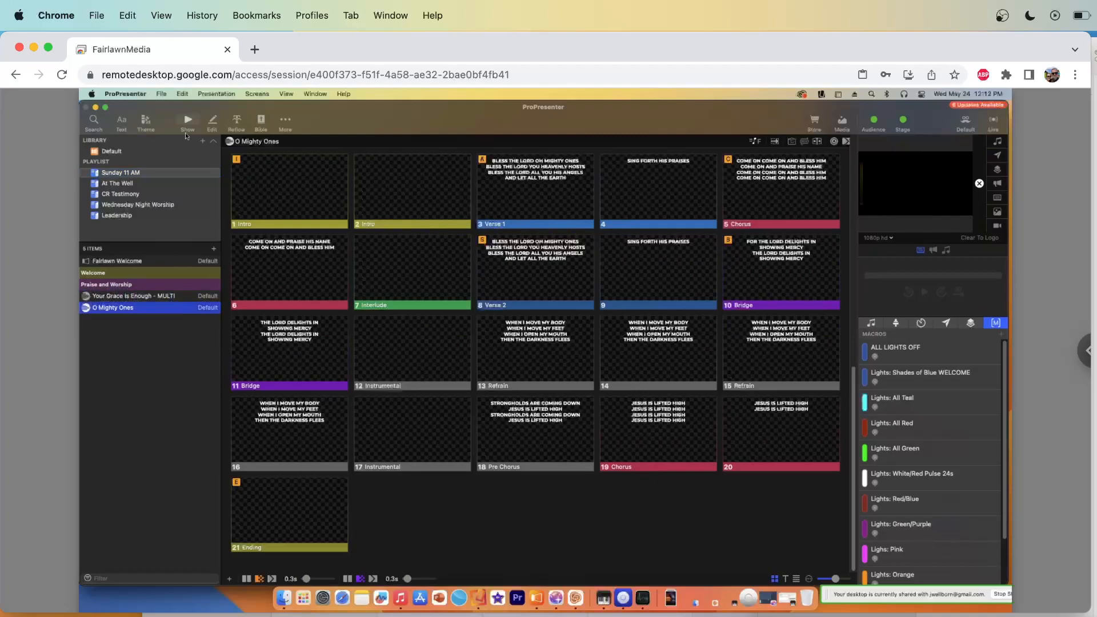
{"action": "left_click", "coordinate": [95, 121]}
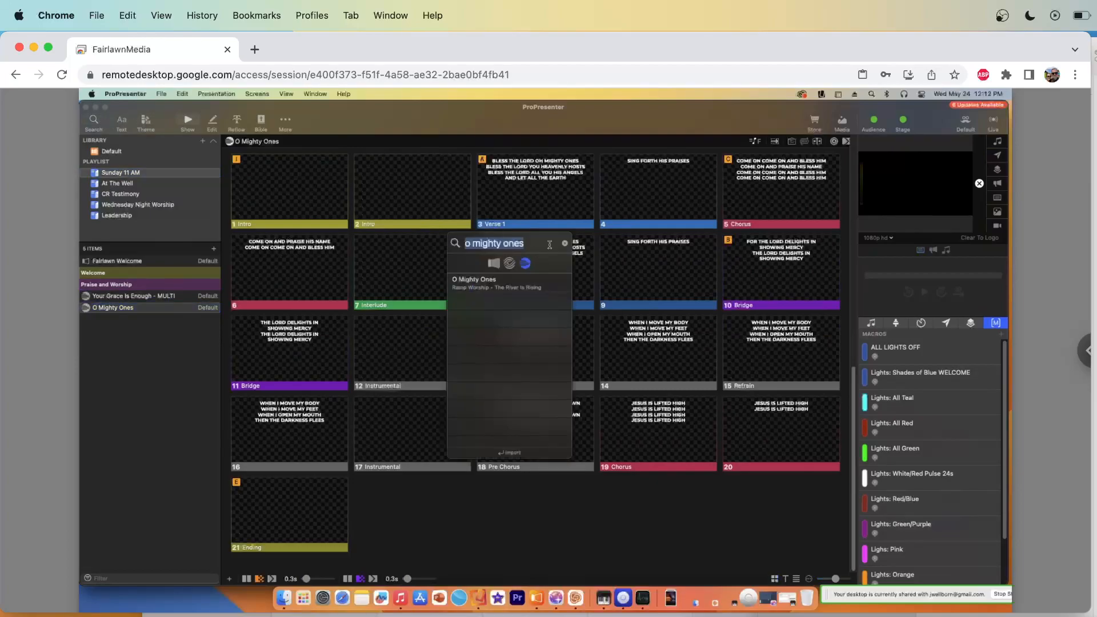
{"action": "type", "text": "i speak"}
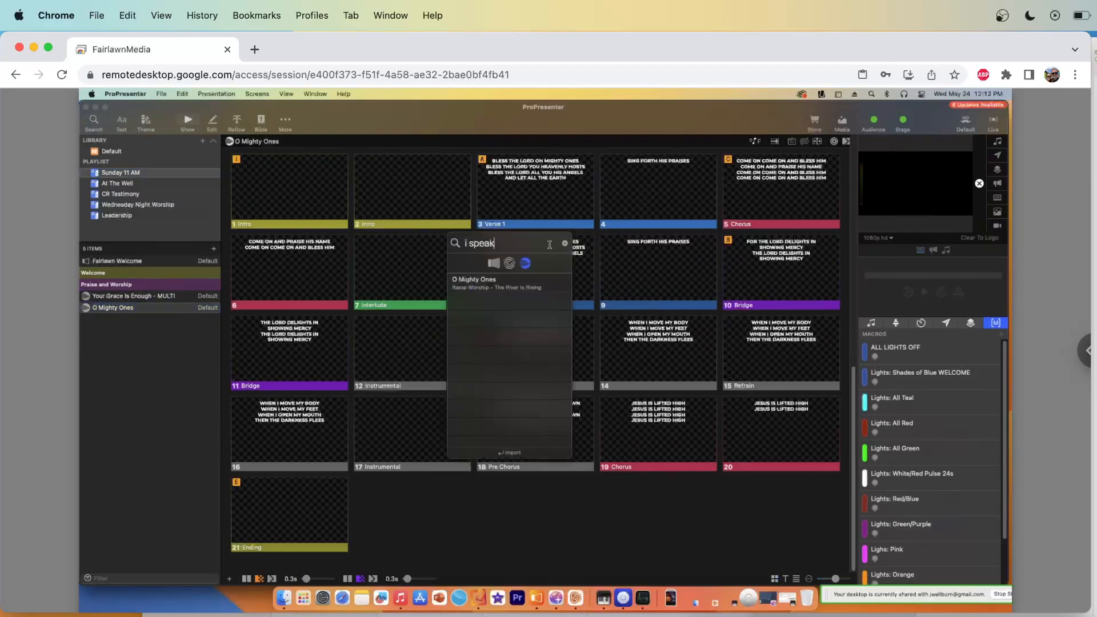
{"action": "type", "text": " jesus"}
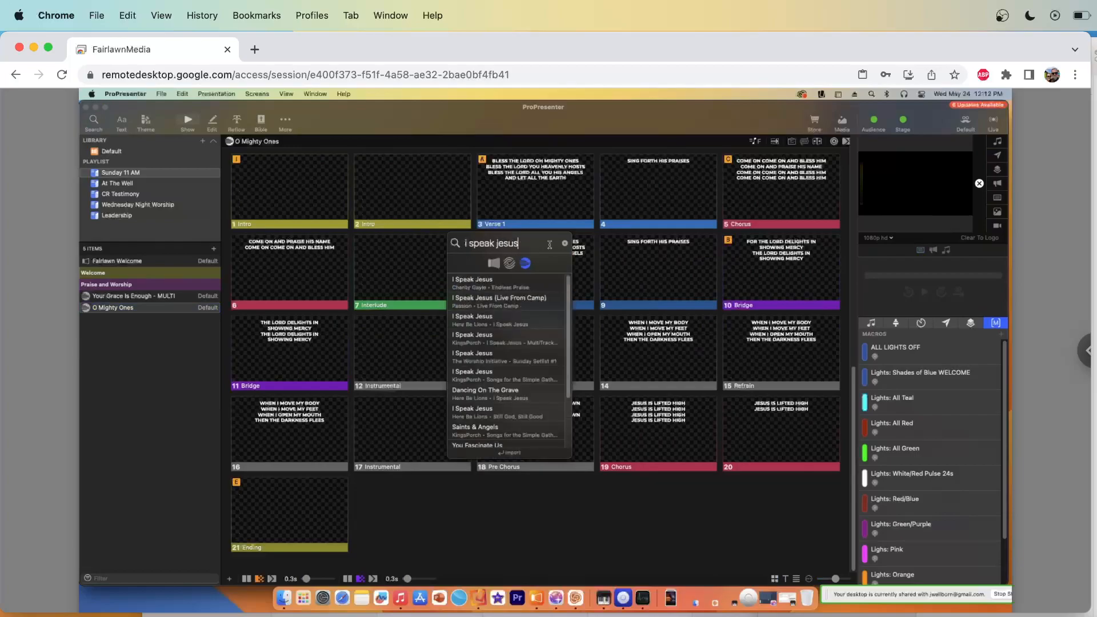
{"action": "left_click", "coordinate": [524, 283]}
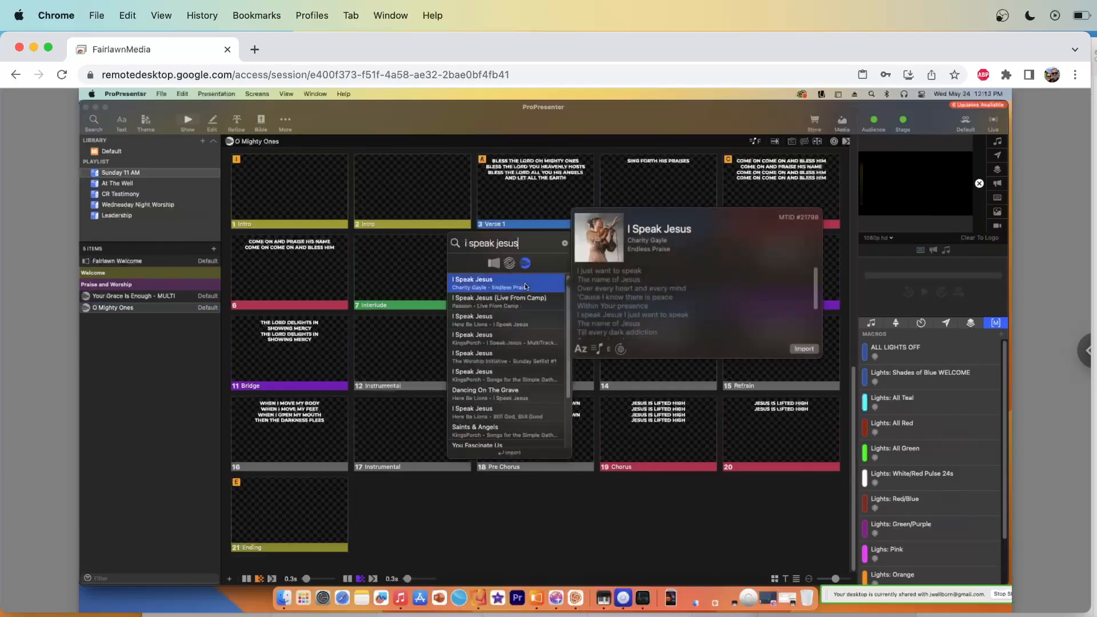
Import the song into the playlist under the name 'I Speak Jesus - MULTI'.
{"action": "left_click", "coordinate": [802, 348]}
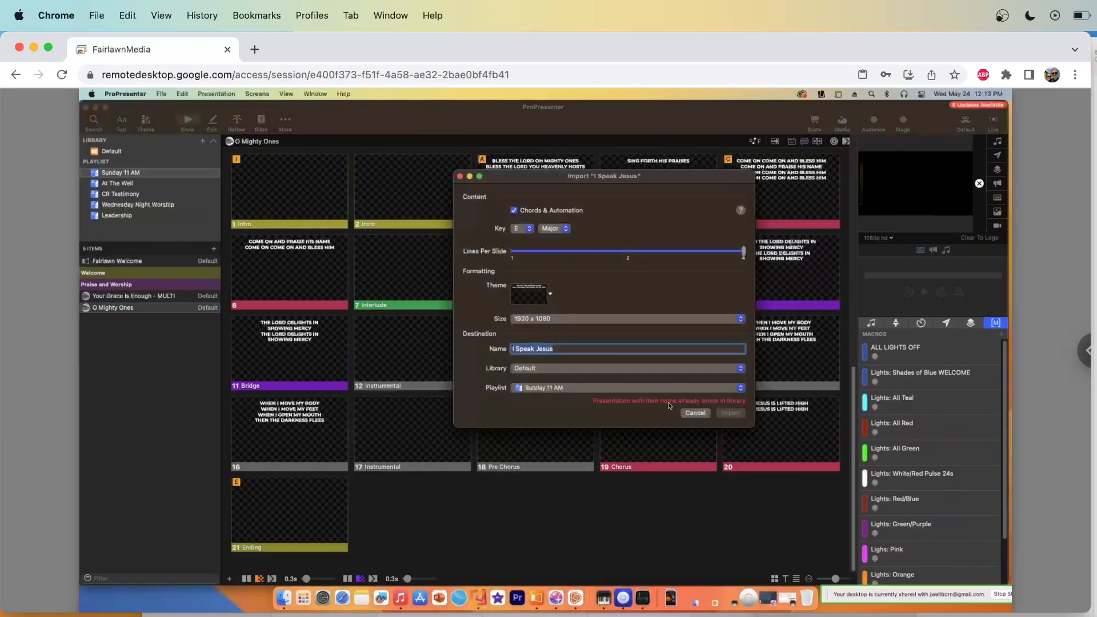
{"action": "left_click", "coordinate": [563, 348]}
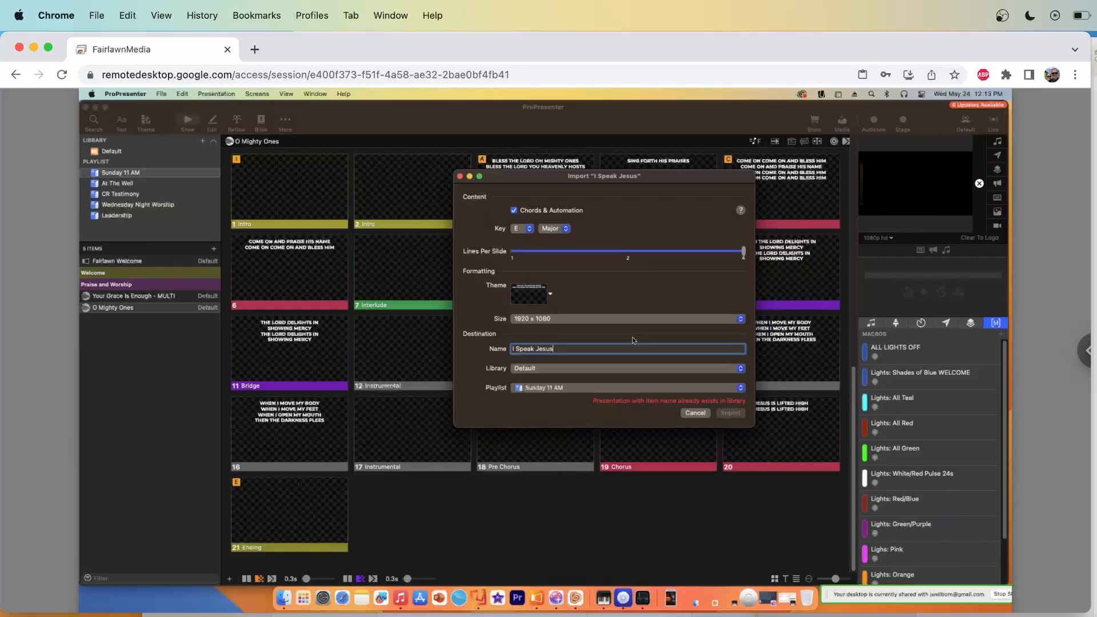
{"action": "type", "text": "- MULTI"}
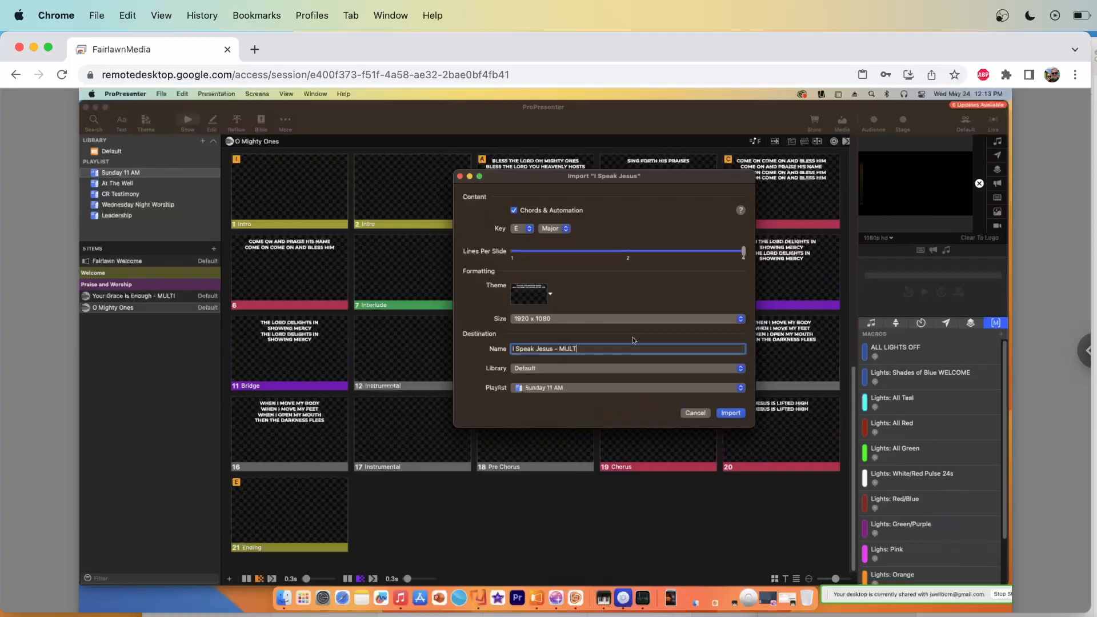
{"action": "left_click", "coordinate": [731, 412]}
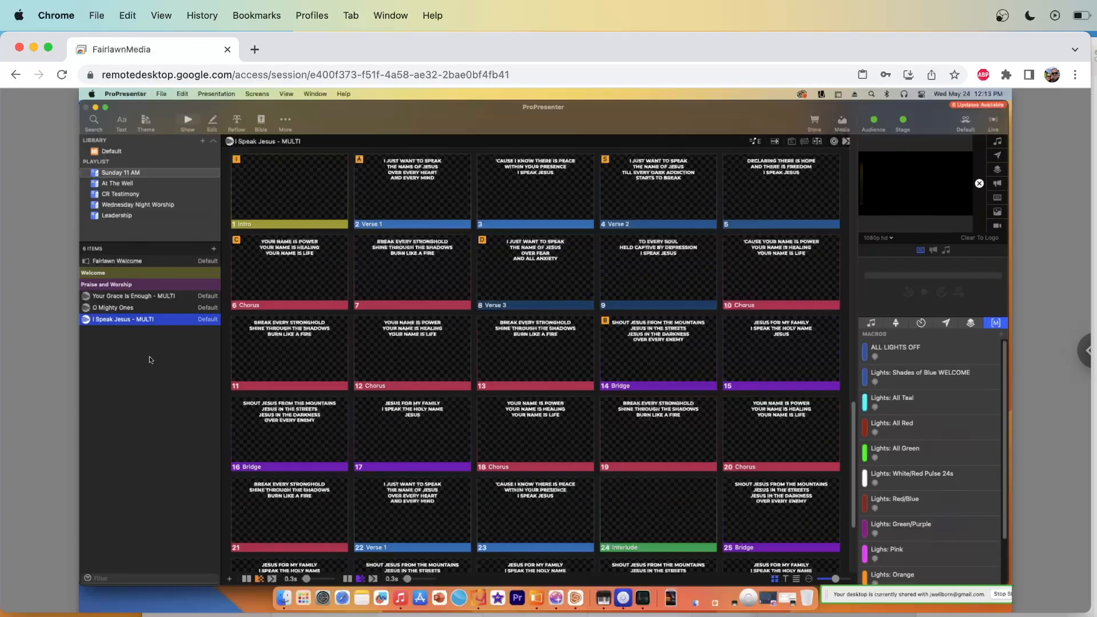
{"action": "left_click", "coordinate": [93, 121]}
Search 'the worship medley' and import the Tauren Wells Reckless Love medley into the playlist.
{"action": "type", "text": "the wo"}
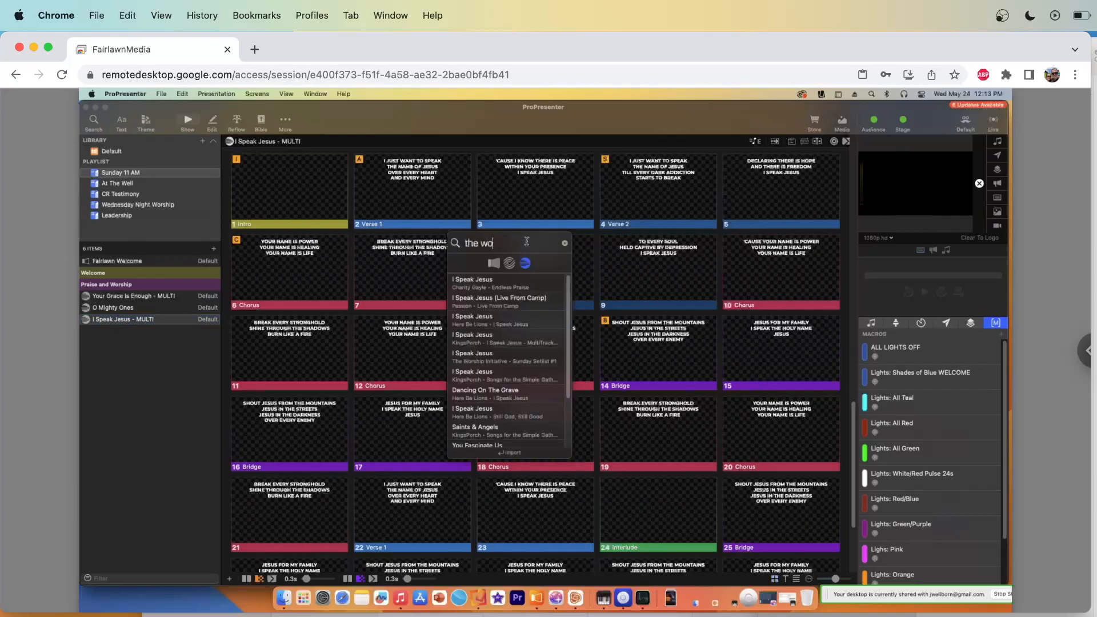
{"action": "type", "text": "rship medley"}
{"action": "key", "text": "BackSpace"}
{"action": "key", "text": "BackSpace"}
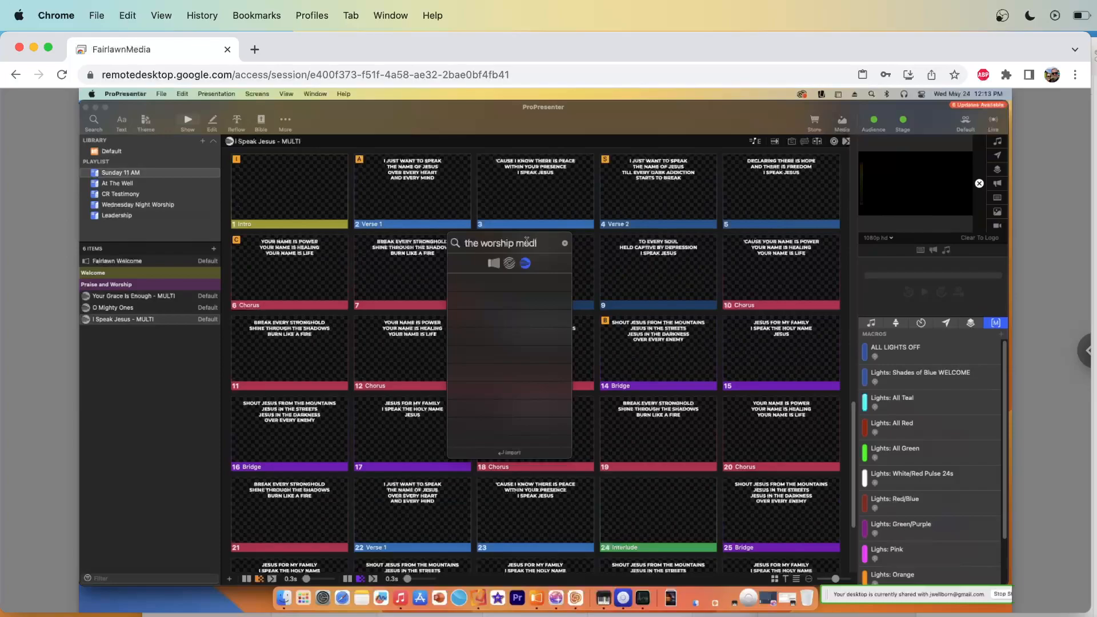
{"action": "type", "text": "ey"}
{"action": "key", "text": "Left"}
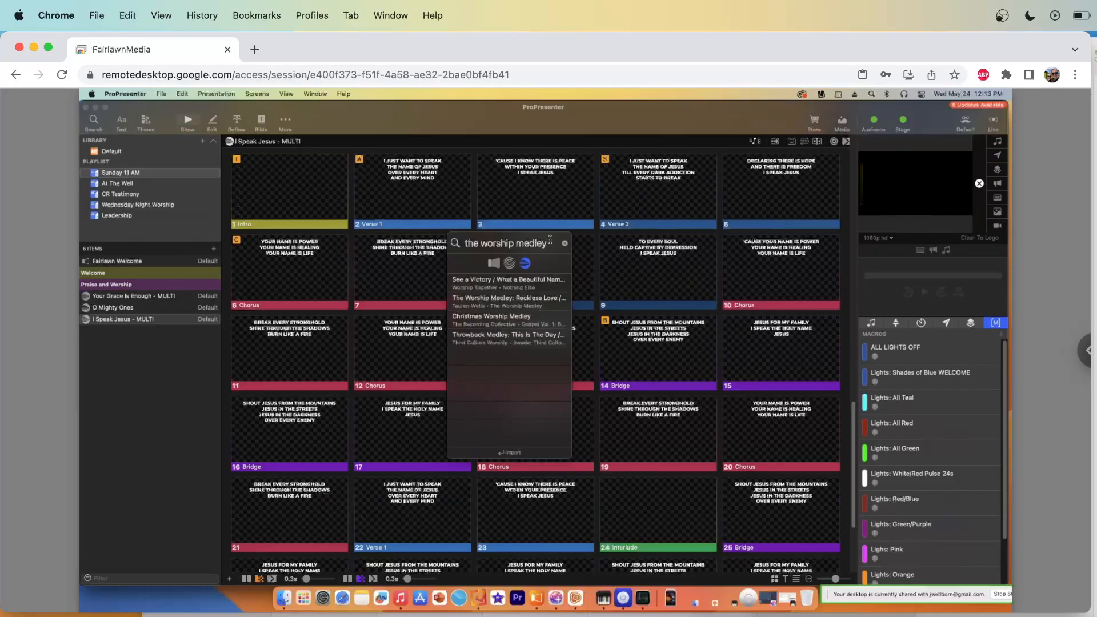
{"action": "left_click", "coordinate": [501, 304]}
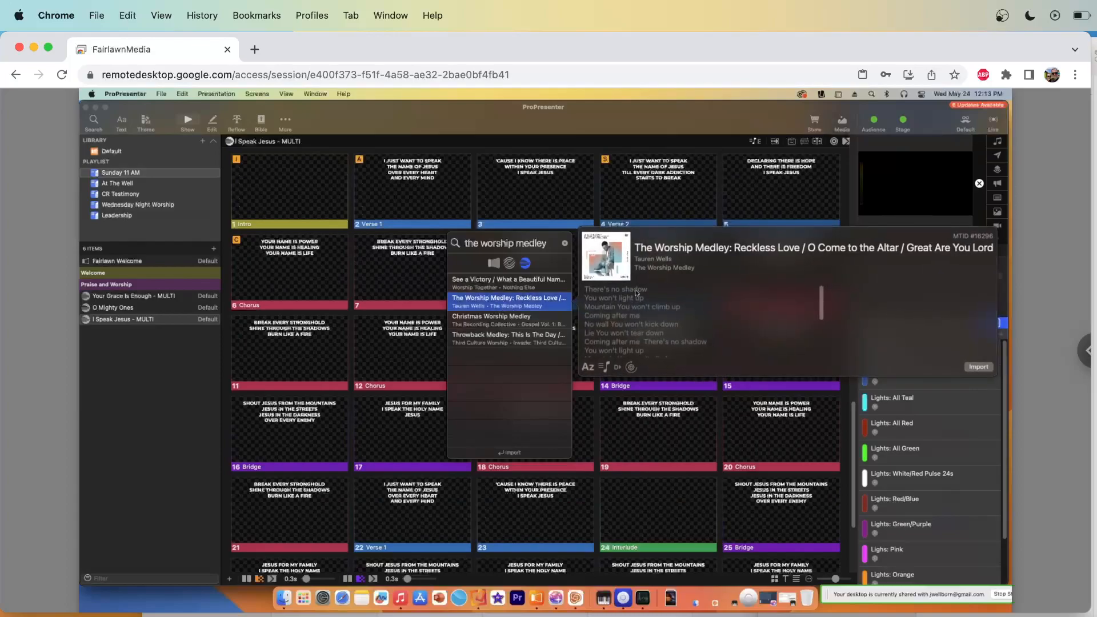
{"action": "left_click", "coordinate": [978, 367]}
{"action": "left_click", "coordinate": [973, 366]}
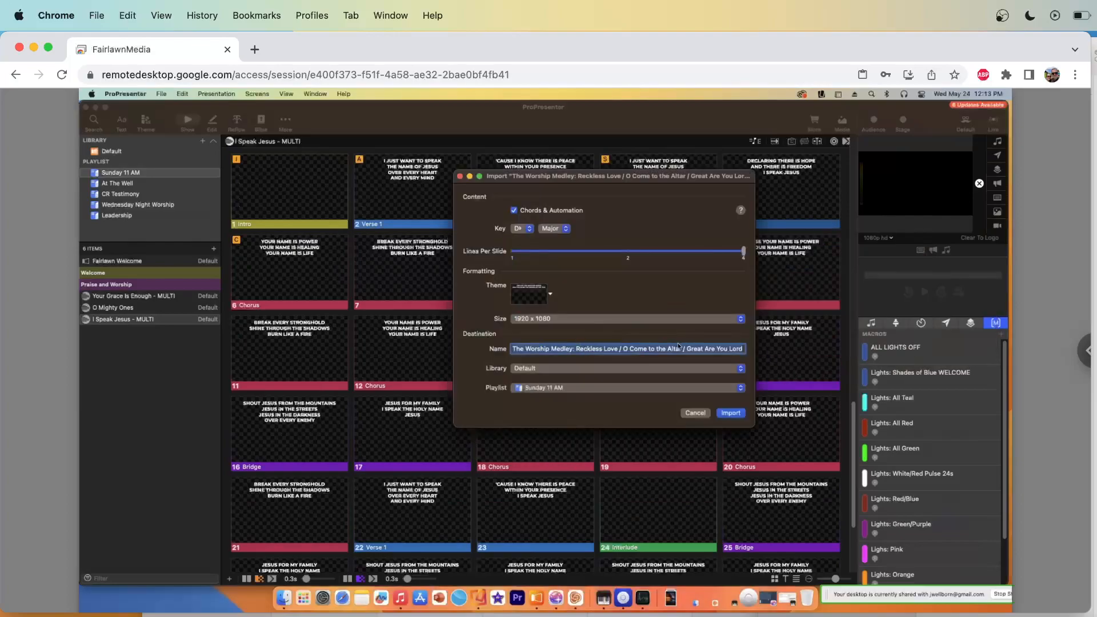
{"action": "left_click", "coordinate": [731, 413]}
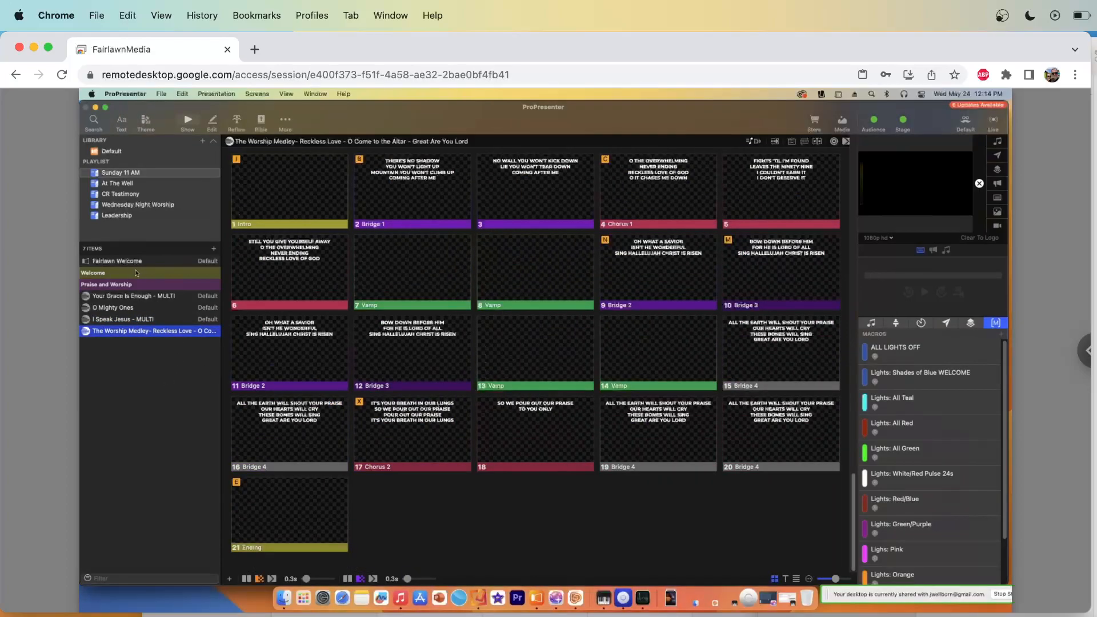
Review Your Grace Is Enough, O Mighty Ones, I Speak Jesus and the Medley, ending on Your Grace Is Enough.
{"action": "left_click", "coordinate": [139, 298]}
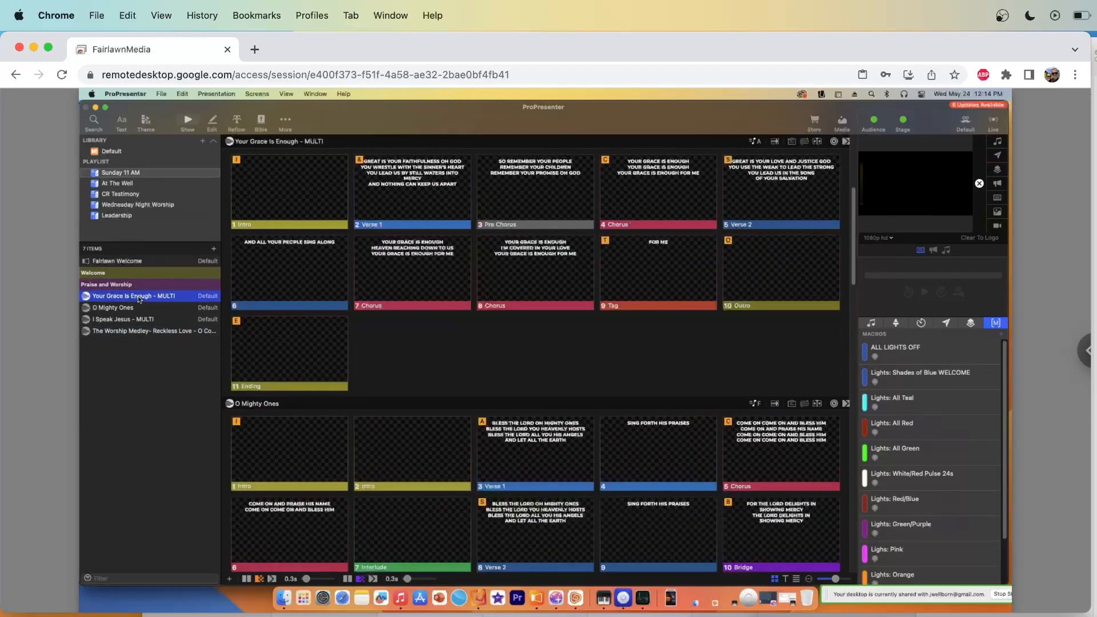
{"action": "left_click", "coordinate": [140, 309]}
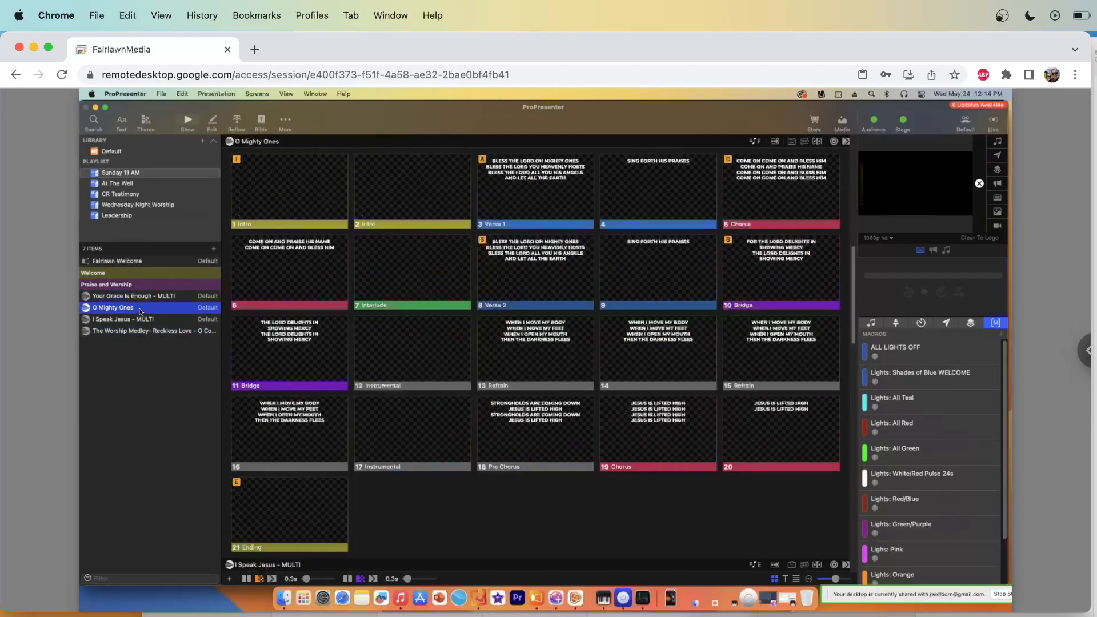
{"action": "left_click", "coordinate": [152, 323]}
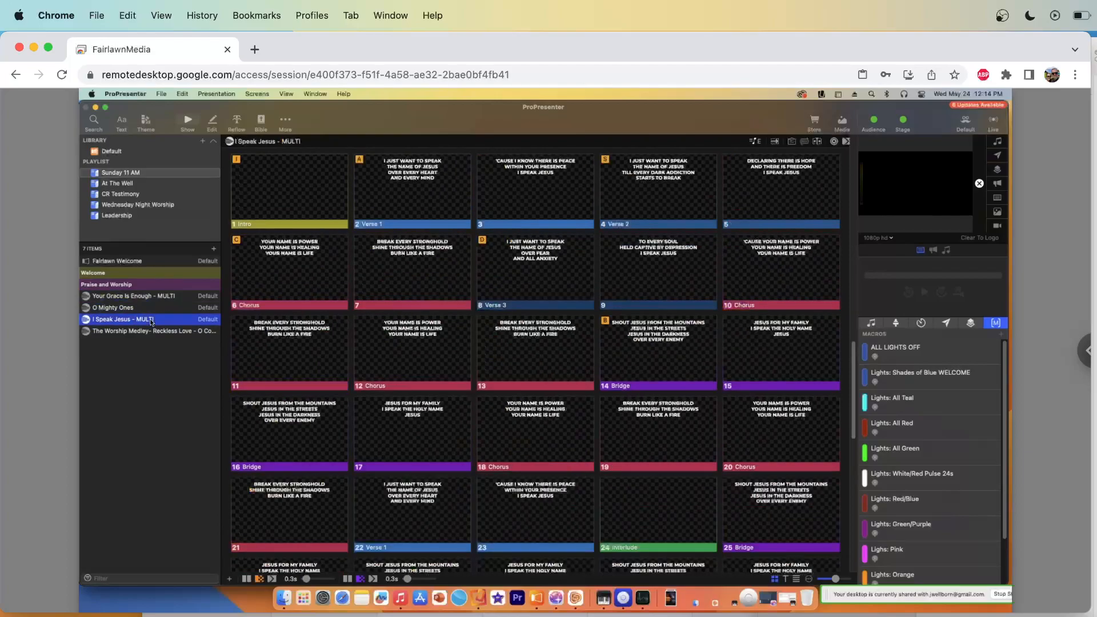
{"action": "left_click", "coordinate": [170, 333]}
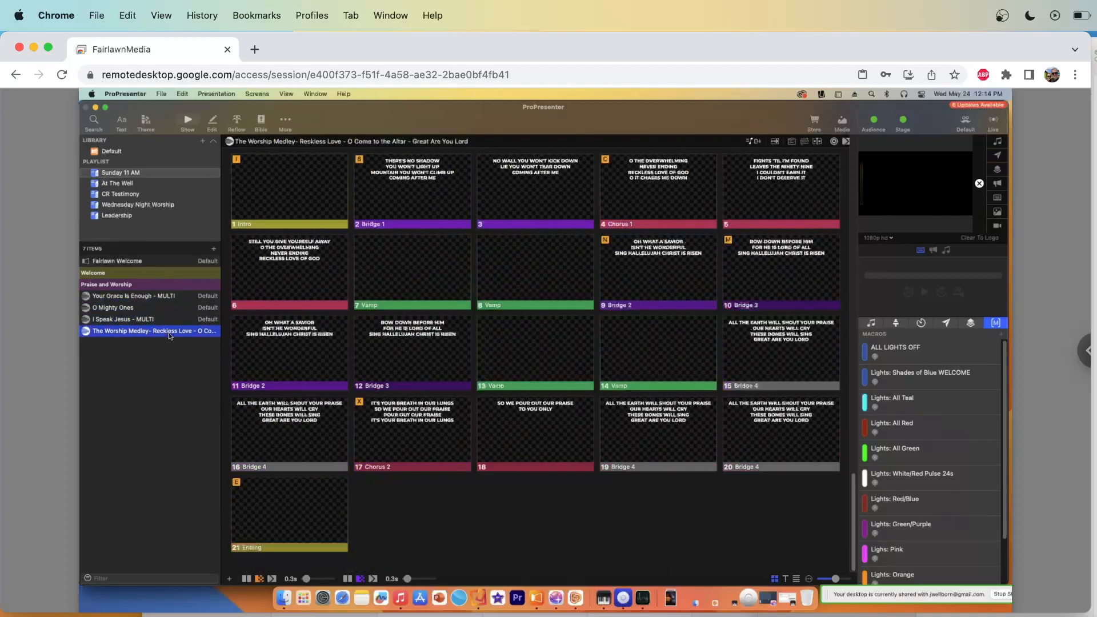
{"action": "left_click", "coordinate": [169, 363]}
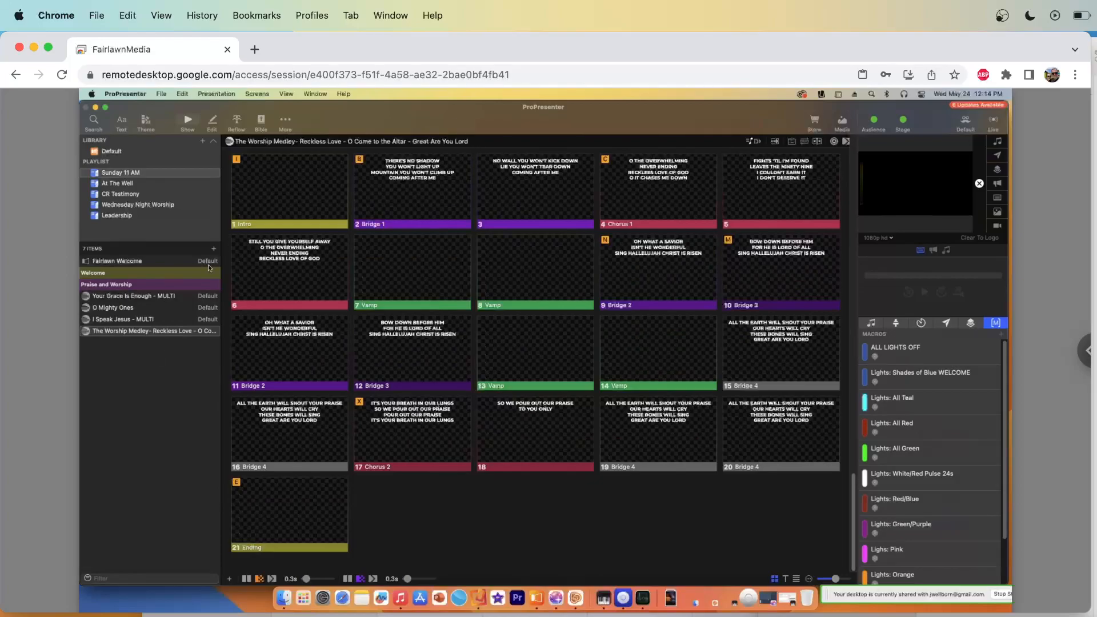
{"action": "left_click", "coordinate": [160, 297]}
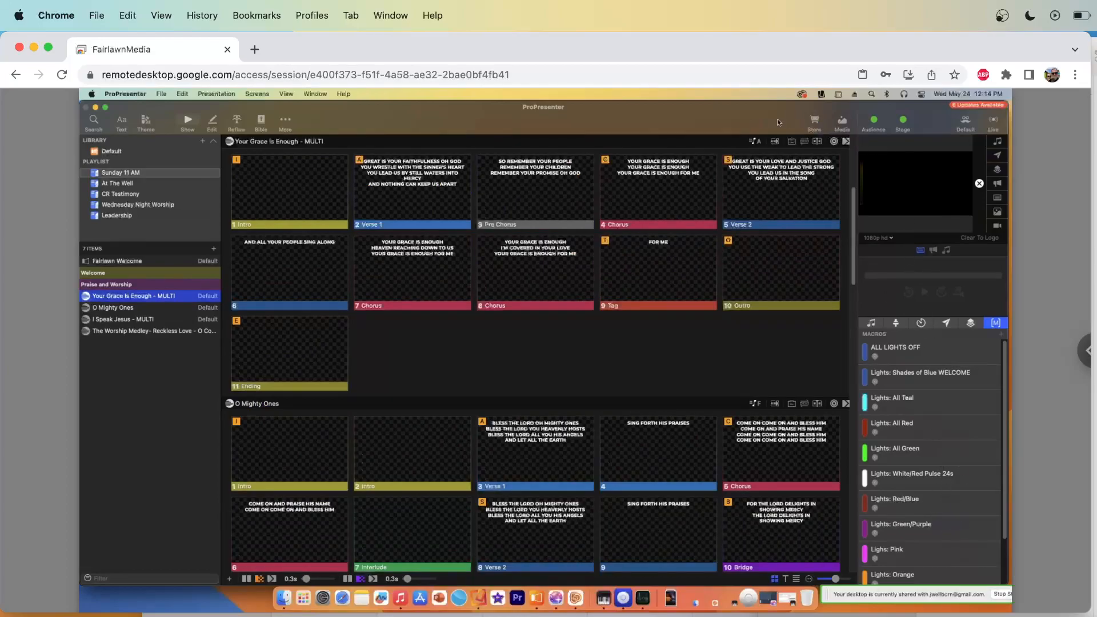
Apply the deepspace07_1080p Motion Backgrounds video to the Your Grace Is Enough Intro slide.
{"action": "left_click", "coordinate": [846, 123]}
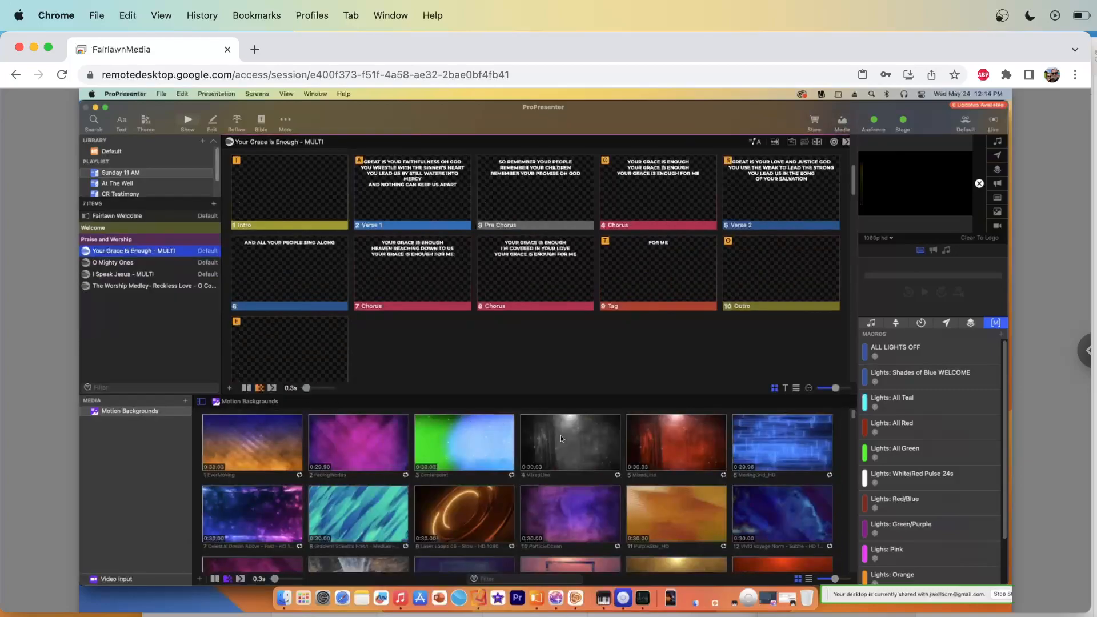
{"action": "scroll", "coordinate": [537, 471], "scroll_direction": "down", "scroll_amount": 10}
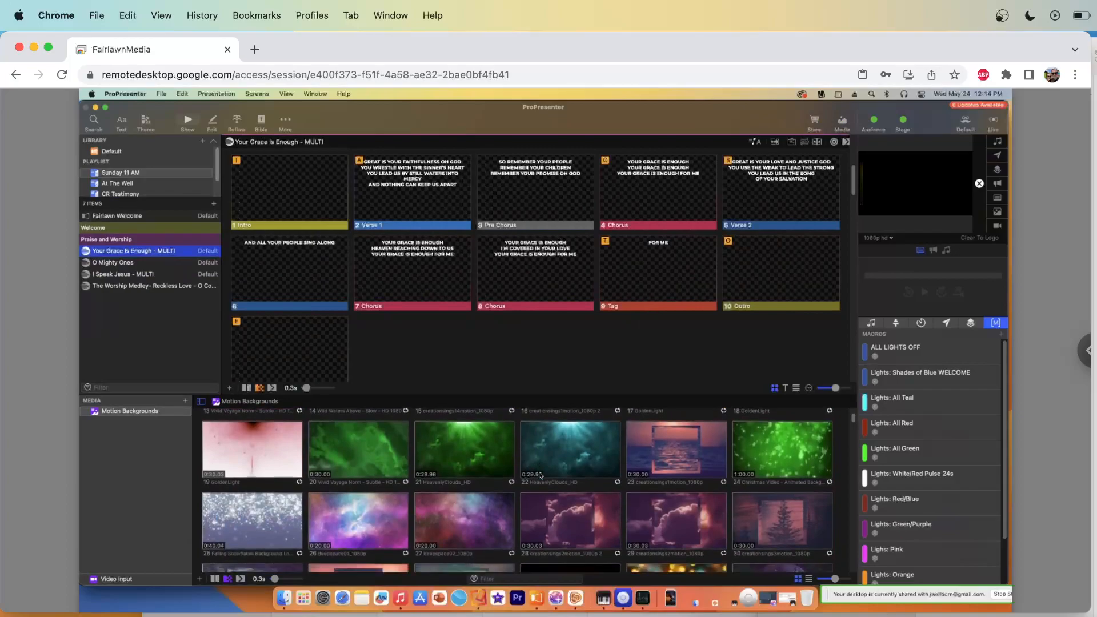
{"action": "scroll", "coordinate": [540, 476], "scroll_direction": "up", "scroll_amount": 1}
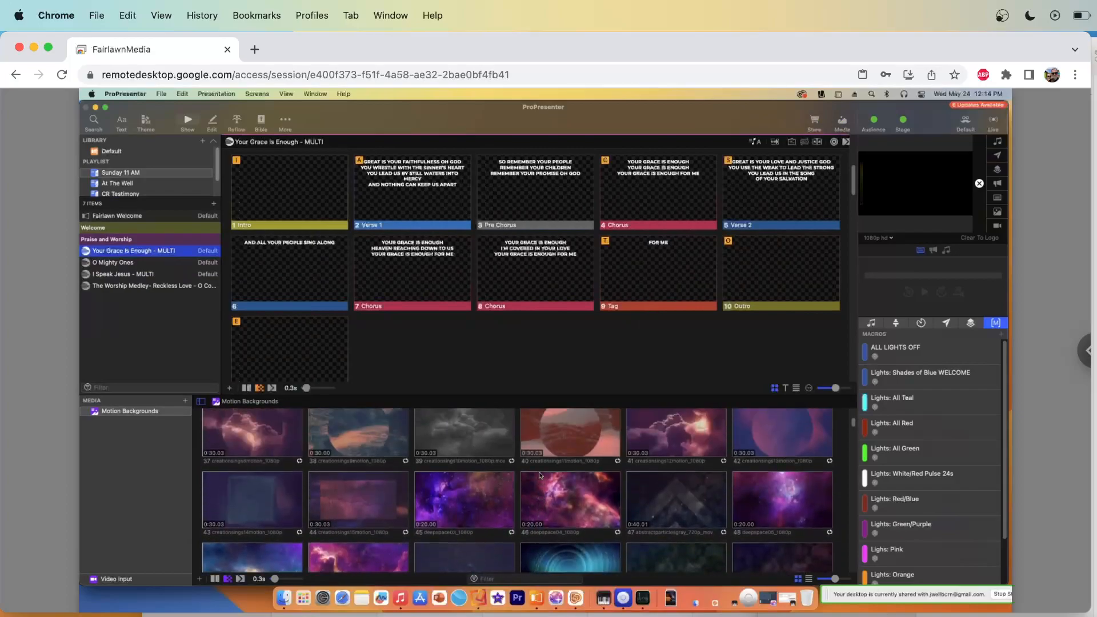
{"action": "scroll", "coordinate": [540, 475], "scroll_direction": "up", "scroll_amount": 10}
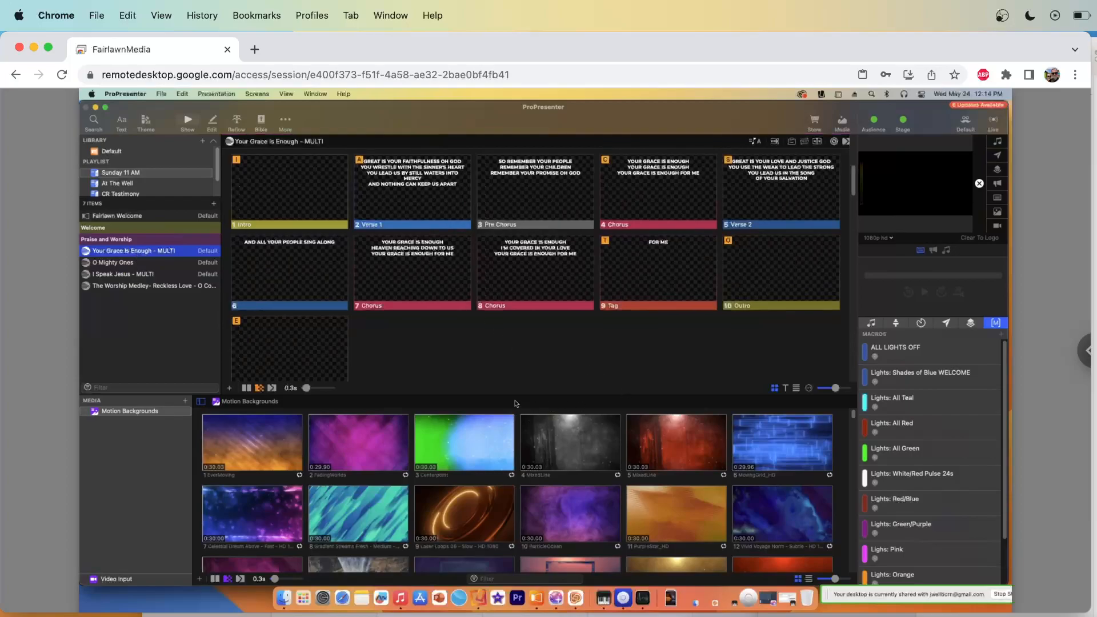
{"action": "scroll", "coordinate": [553, 433], "scroll_direction": "down", "scroll_amount": 5}
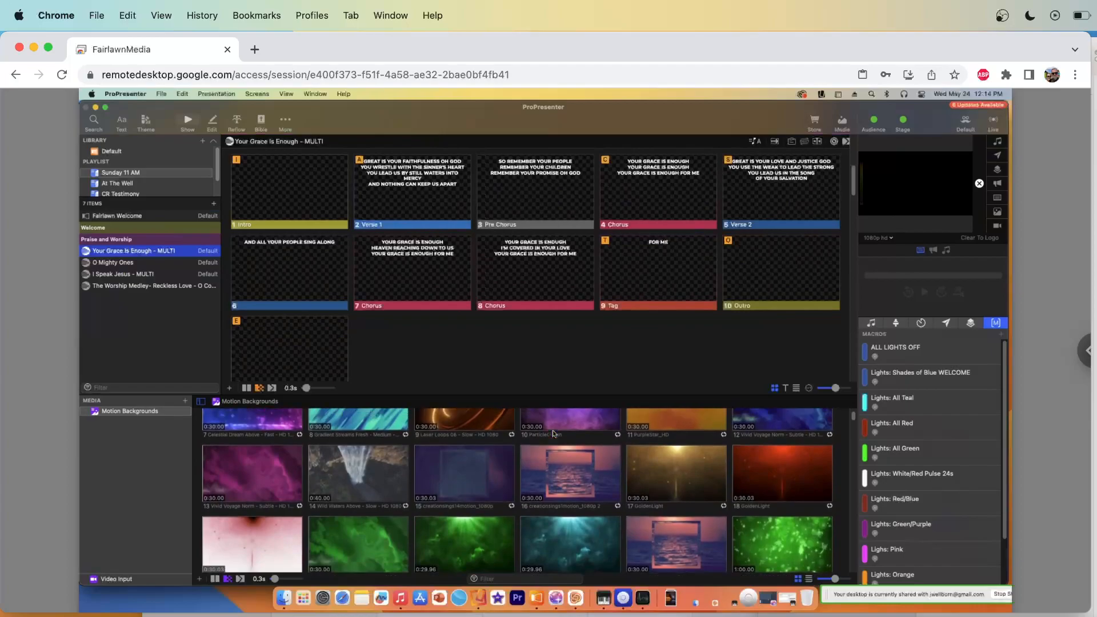
{"action": "scroll", "coordinate": [554, 433], "scroll_direction": "down", "scroll_amount": 3}
{"action": "scroll", "coordinate": [554, 433], "scroll_direction": "down", "scroll_amount": 8}
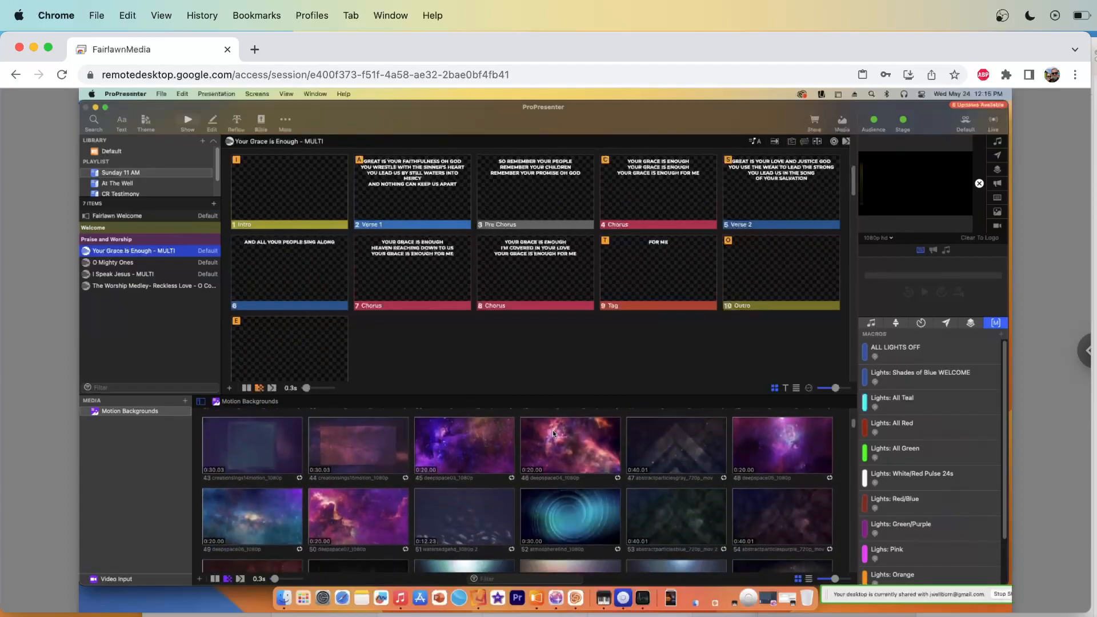
{"action": "scroll", "coordinate": [553, 433], "scroll_direction": "down", "scroll_amount": 3}
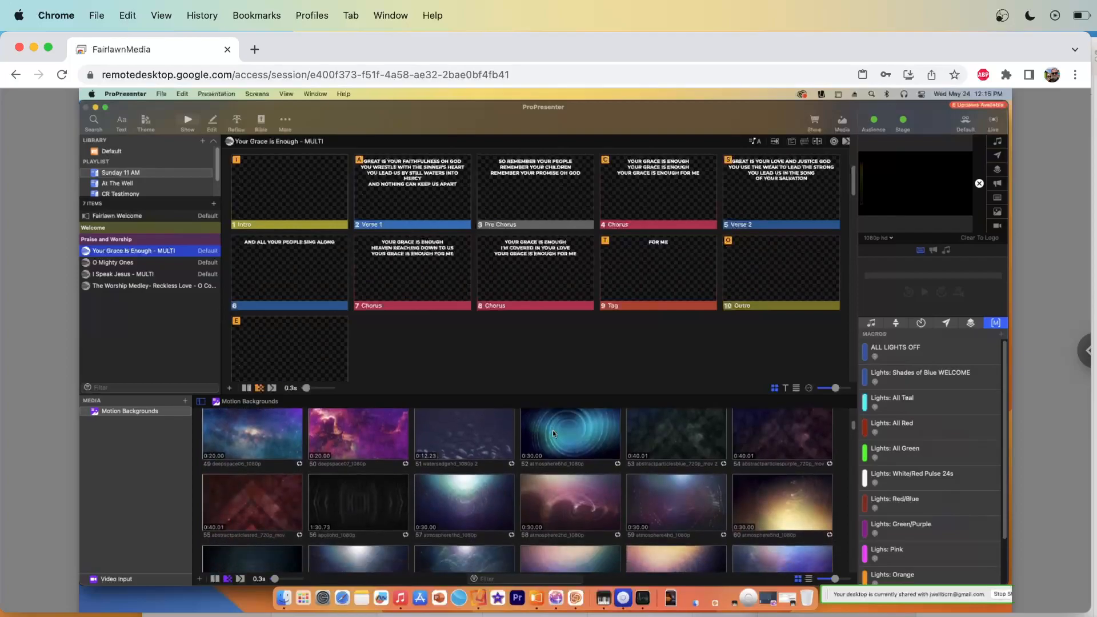
{"action": "scroll", "coordinate": [554, 430], "scroll_direction": "up", "scroll_amount": 5}
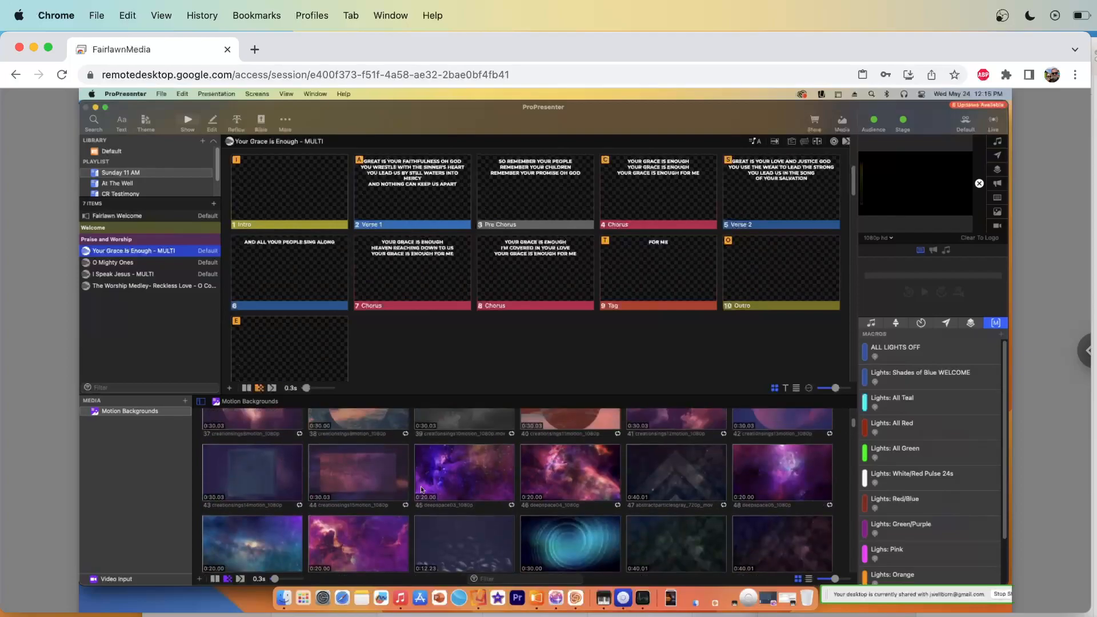
{"action": "left_click_drag", "start_coordinate": [347, 544], "coordinate": [275, 201]}
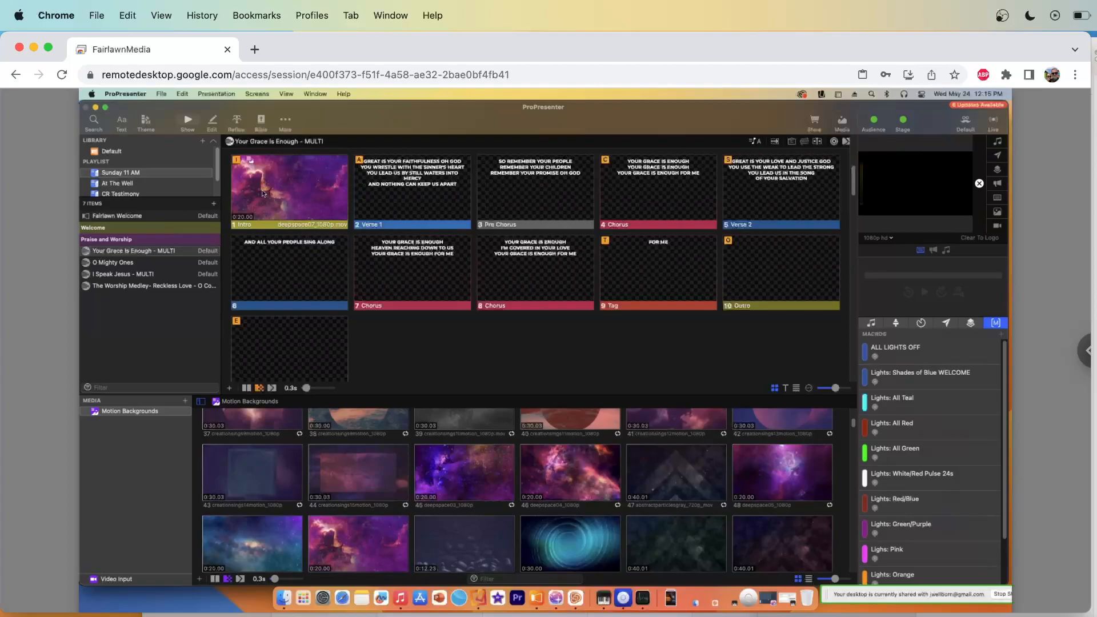
Play the Intro slide to check its deepspace07 background, then attach the Lights: Purple cue.
{"action": "right_click", "coordinate": [262, 193]}
{"action": "mouse_move", "coordinate": [382, 318]}
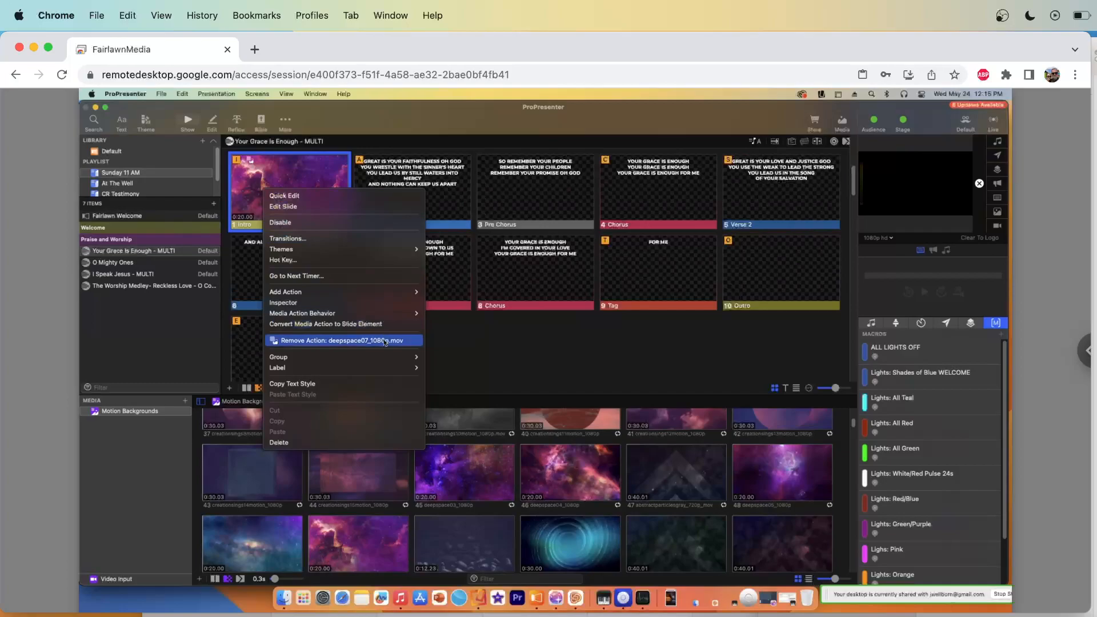
{"action": "left_click", "coordinate": [285, 170]}
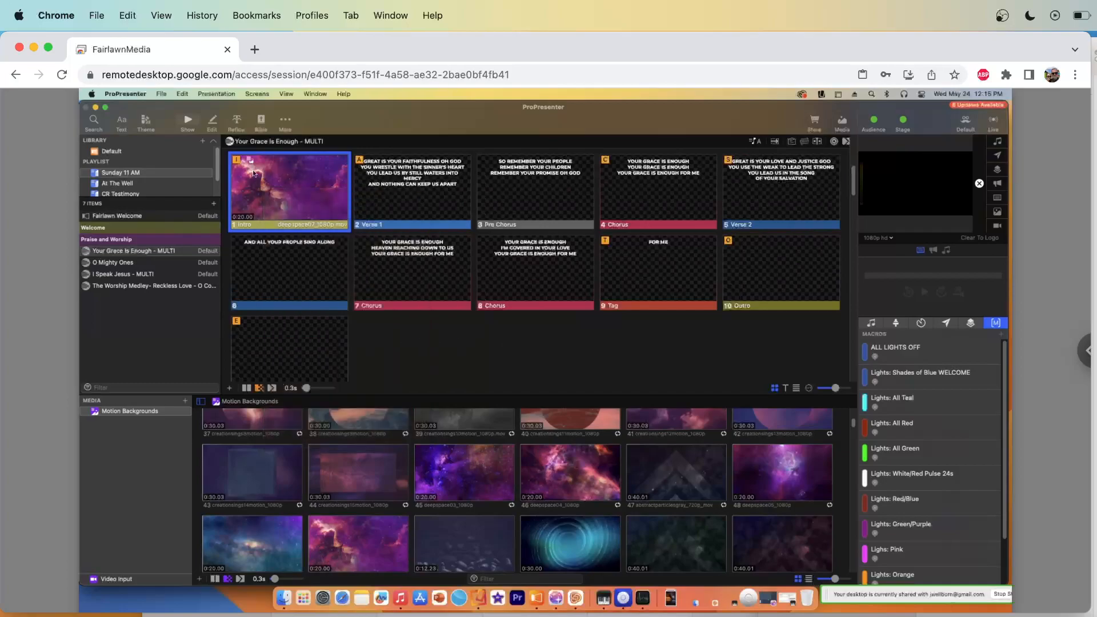
{"action": "left_click", "coordinate": [330, 212]}
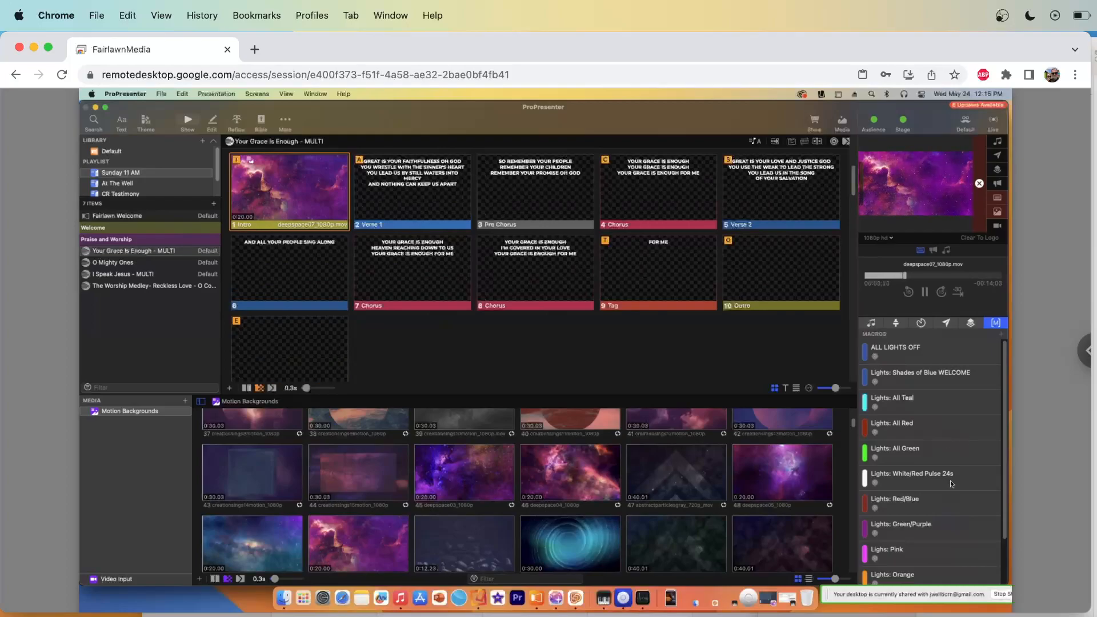
{"action": "scroll", "coordinate": [950, 484], "scroll_direction": "down", "scroll_amount": 3}
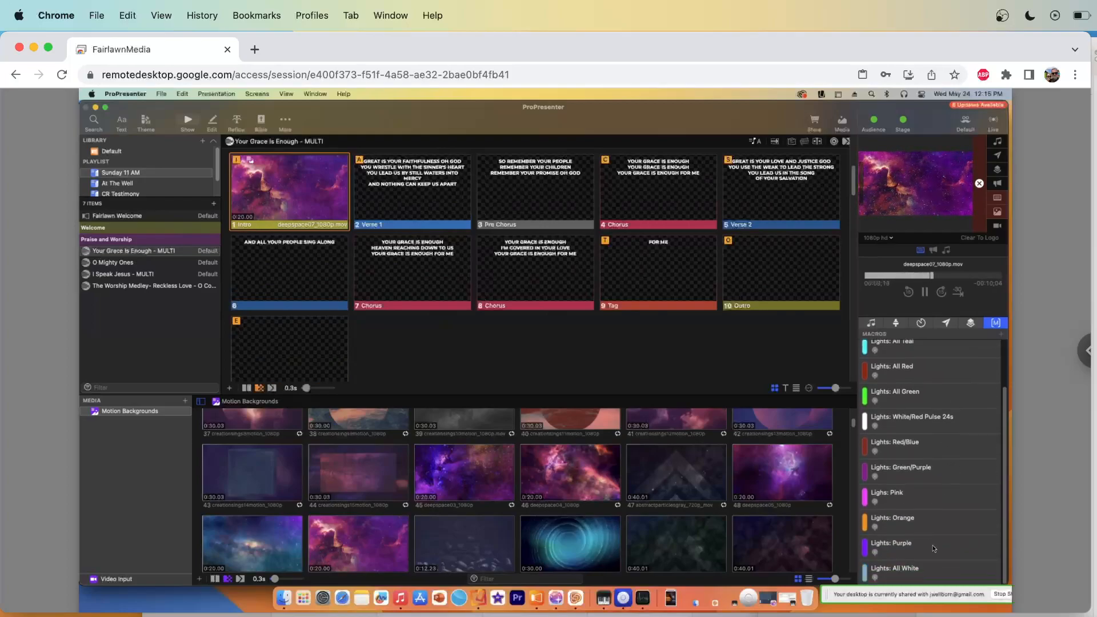
{"action": "left_click_drag", "start_coordinate": [934, 548], "coordinate": [311, 204]}
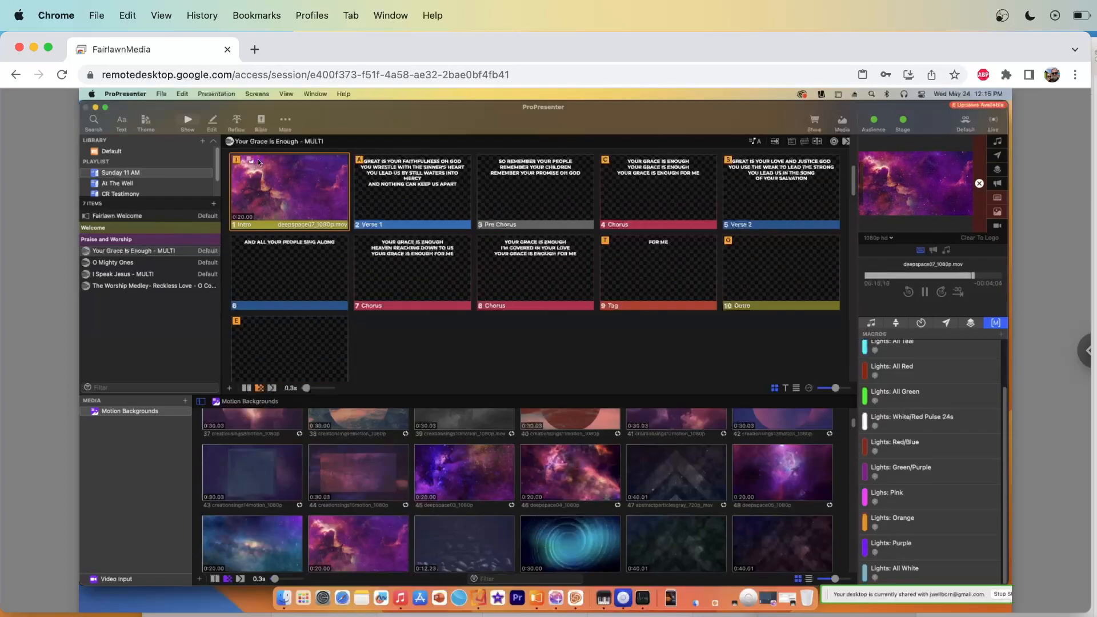
Give O Mighty Ones' Intro slide the PurpleStar_HD.mp4 background and the Lights: Orange cue.
{"action": "left_click", "coordinate": [157, 264]}
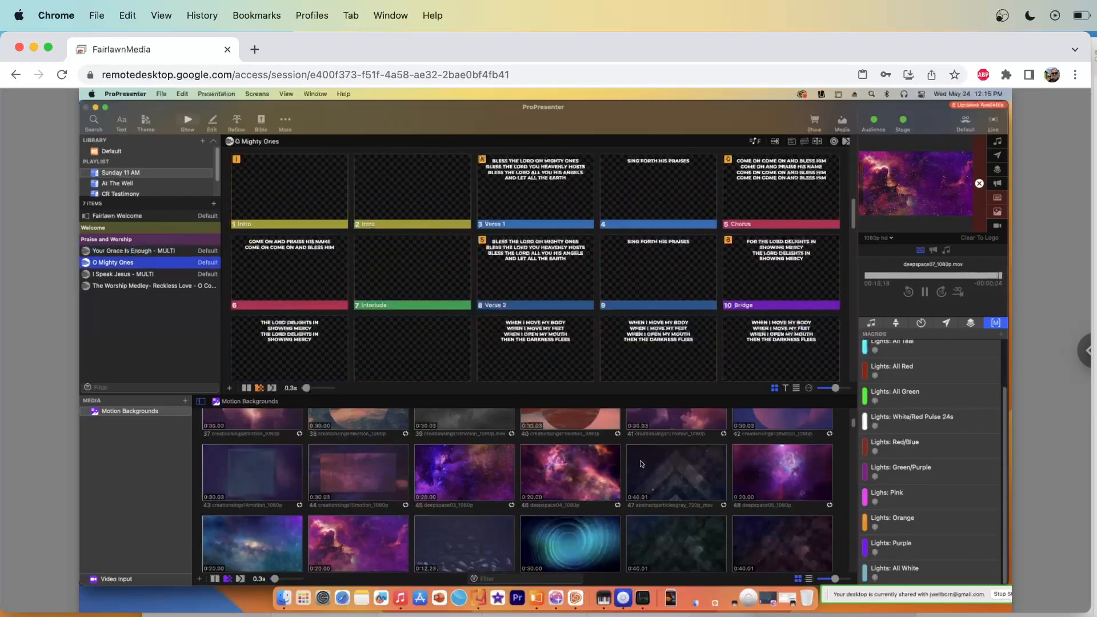
{"action": "scroll", "coordinate": [641, 464], "scroll_direction": "up", "scroll_amount": 5}
{"action": "scroll", "coordinate": [640, 460], "scroll_direction": "up", "scroll_amount": 3}
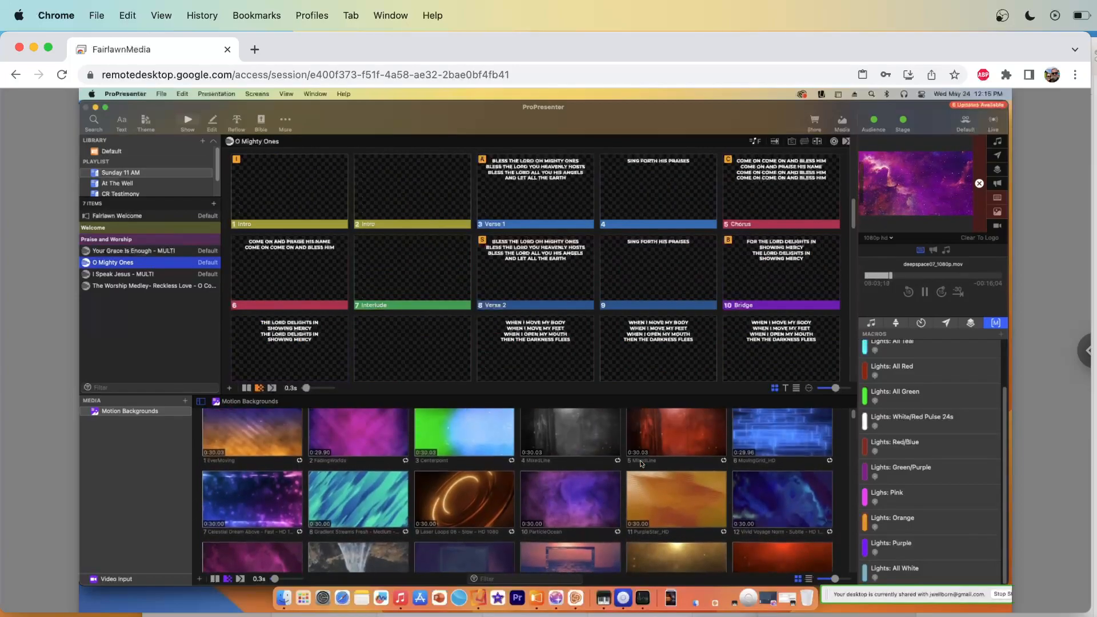
{"action": "scroll", "coordinate": [640, 460], "scroll_direction": "up", "scroll_amount": 1}
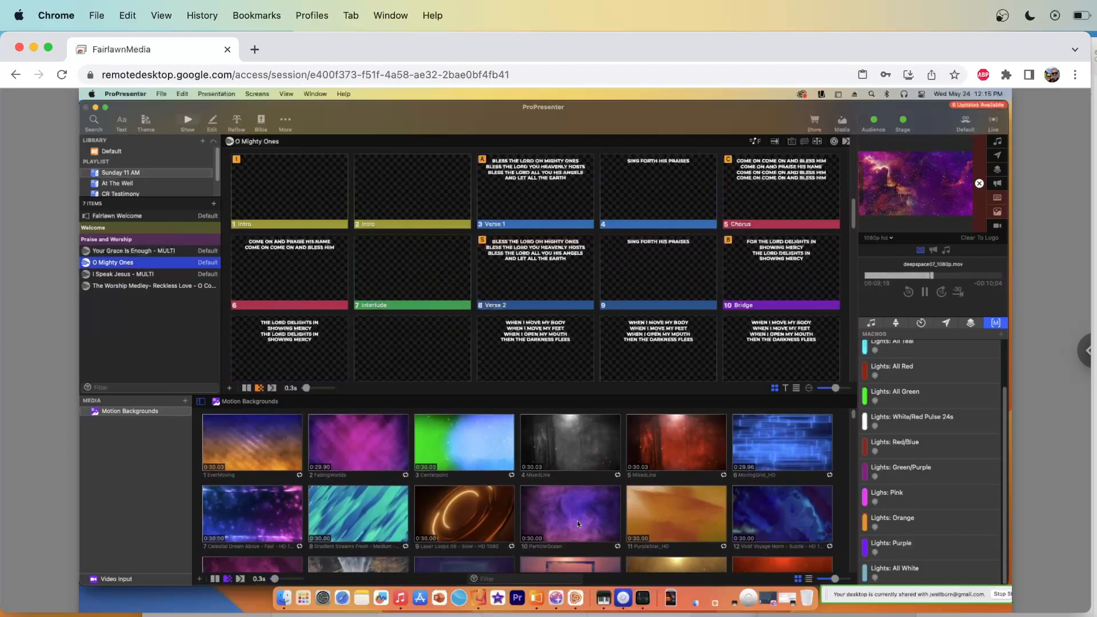
{"action": "left_click_drag", "start_coordinate": [670, 516], "coordinate": [300, 208]}
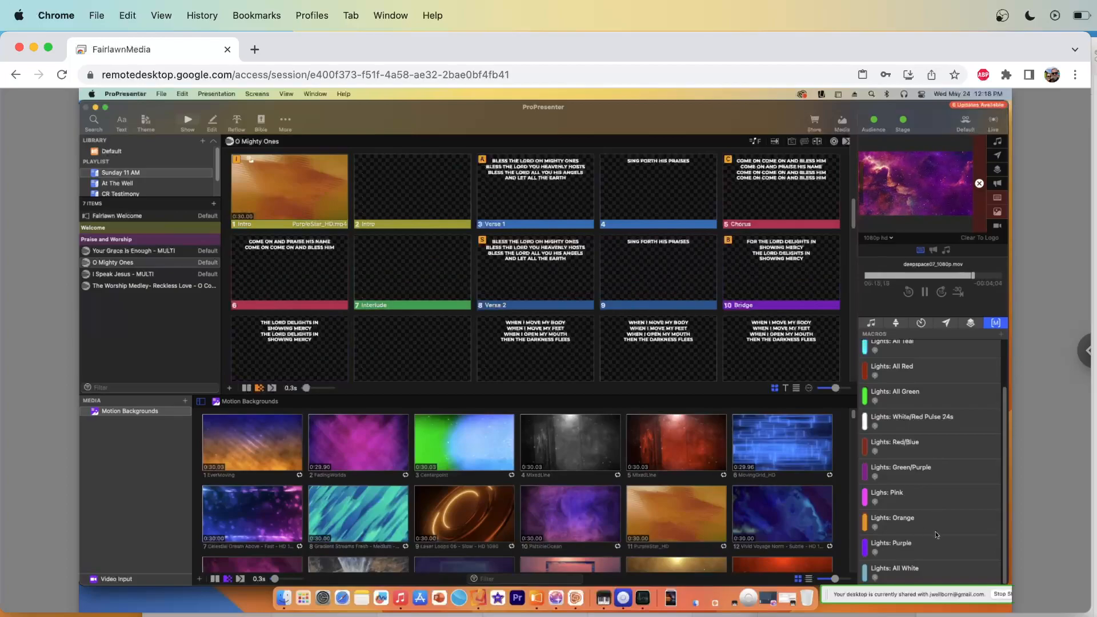
{"action": "left_click_drag", "start_coordinate": [937, 530], "coordinate": [318, 218]}
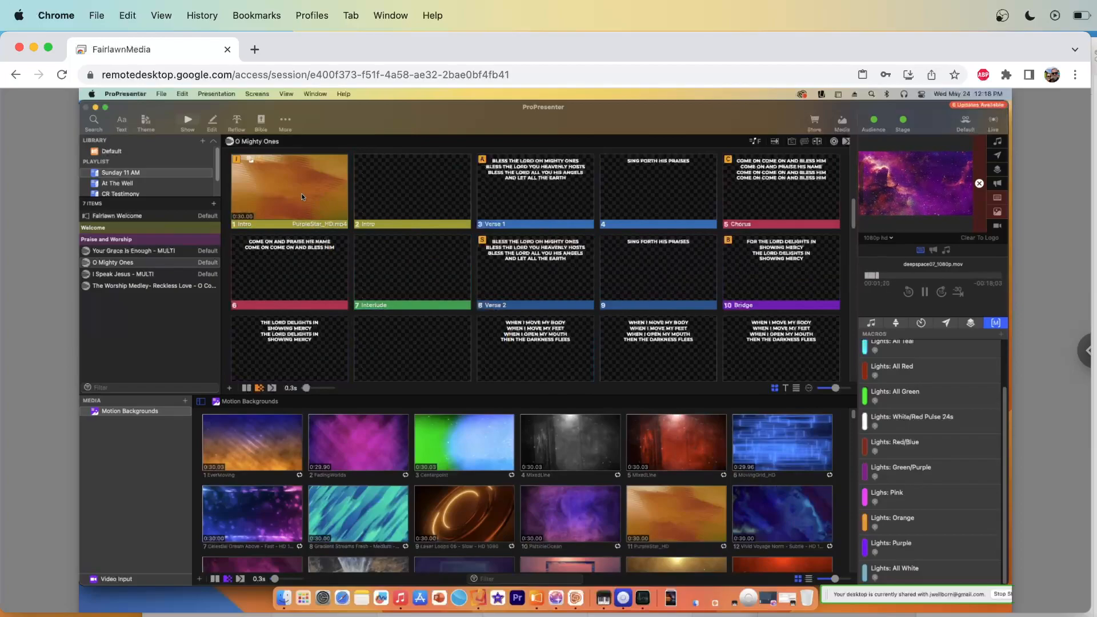
{"action": "scroll", "coordinate": [302, 196], "scroll_direction": "down", "scroll_amount": 5}
Apply the Vivid Voyage Norm - Subtle background and Lights: All Green cue to I Speak Jesus' Intro.
{"action": "scroll", "coordinate": [302, 196], "scroll_direction": "down", "scroll_amount": 5}
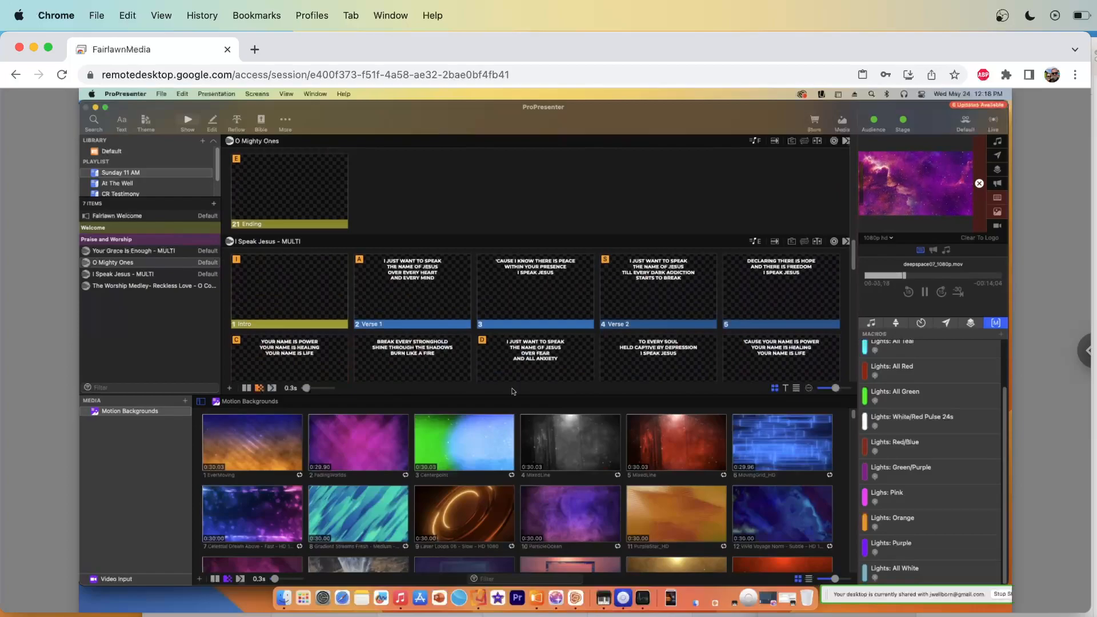
{"action": "scroll", "coordinate": [597, 470], "scroll_direction": "down", "scroll_amount": 2}
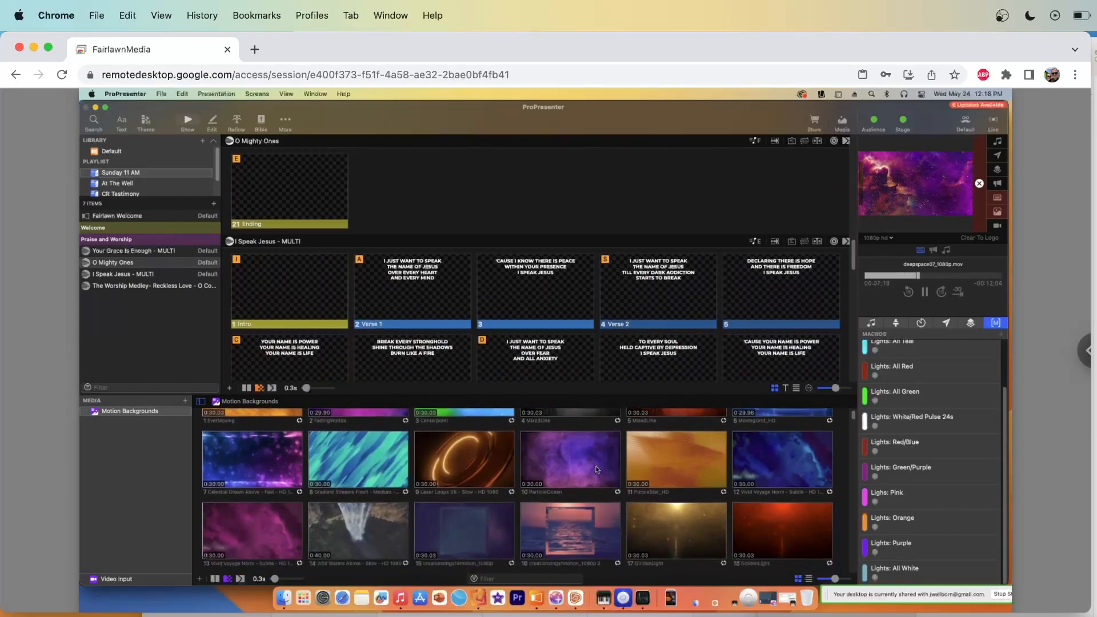
{"action": "scroll", "coordinate": [499, 489], "scroll_direction": "down", "scroll_amount": 2}
{"action": "scroll", "coordinate": [499, 489], "scroll_direction": "down", "scroll_amount": 2}
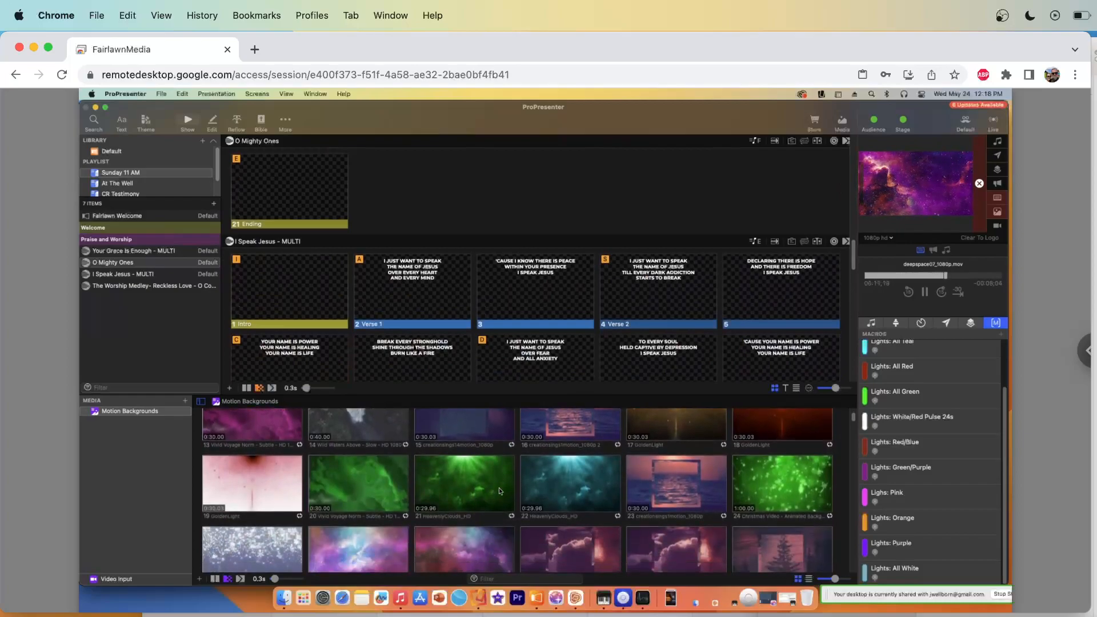
{"action": "left_click_drag", "start_coordinate": [361, 486], "coordinate": [322, 300]}
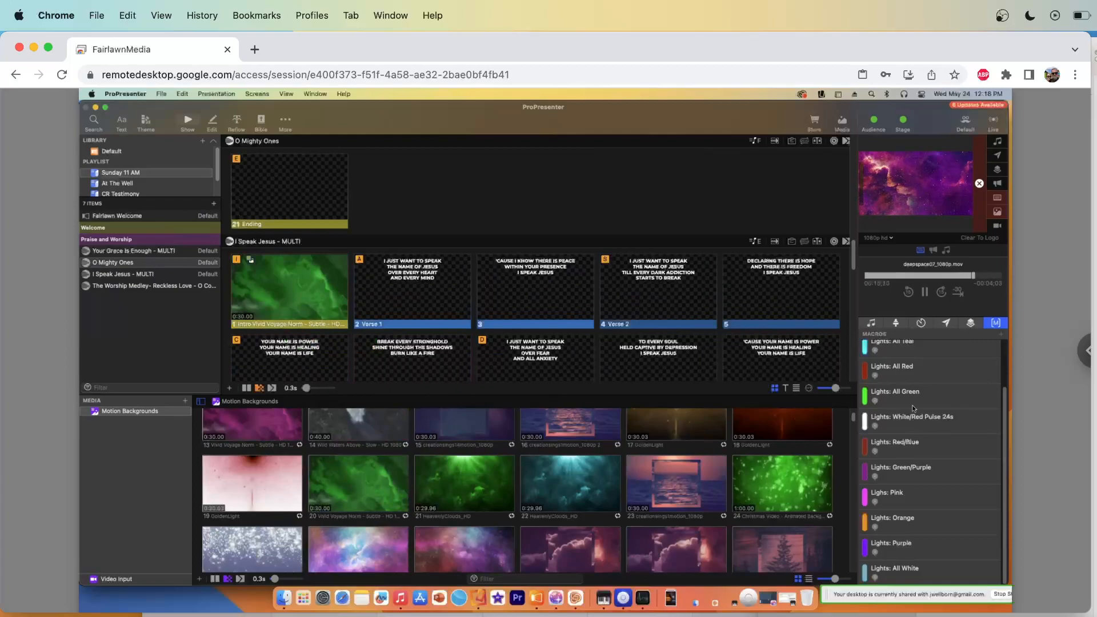
{"action": "left_click_drag", "start_coordinate": [917, 399], "coordinate": [314, 303]}
{"action": "scroll", "coordinate": [345, 312], "scroll_direction": "down", "scroll_amount": 3}
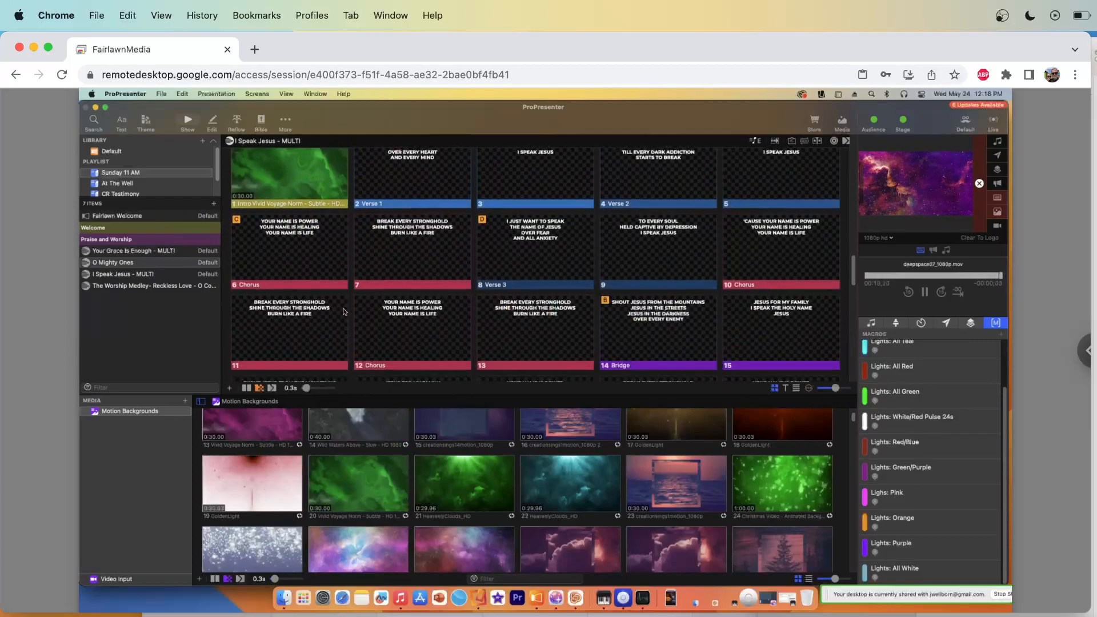
{"action": "scroll", "coordinate": [344, 312], "scroll_direction": "down", "scroll_amount": 10}
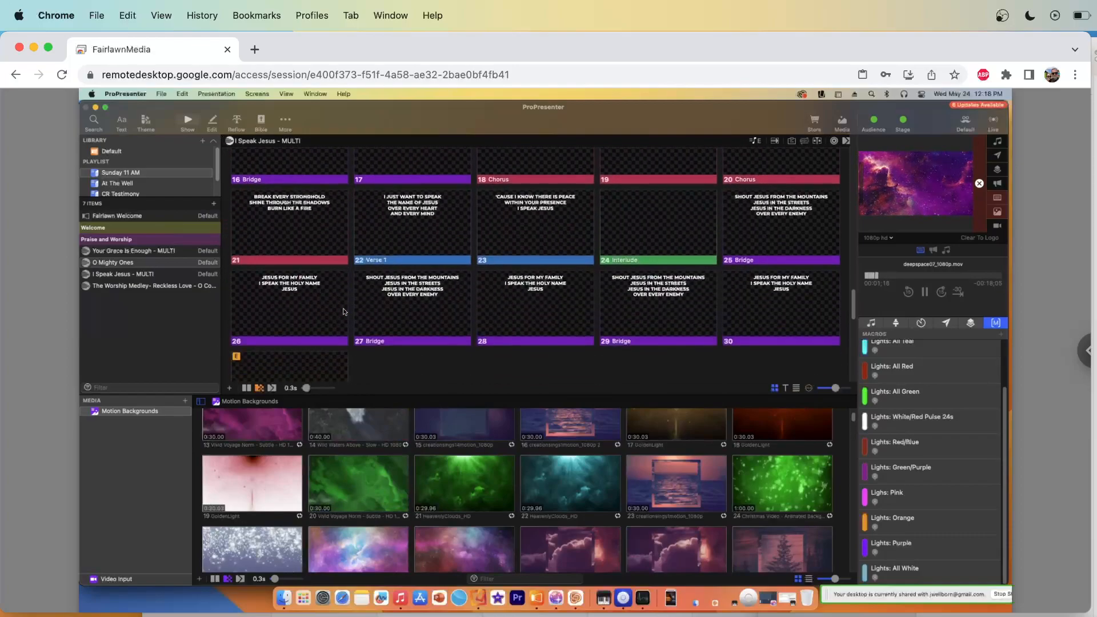
{"action": "scroll", "coordinate": [345, 311], "scroll_direction": "down", "scroll_amount": 5}
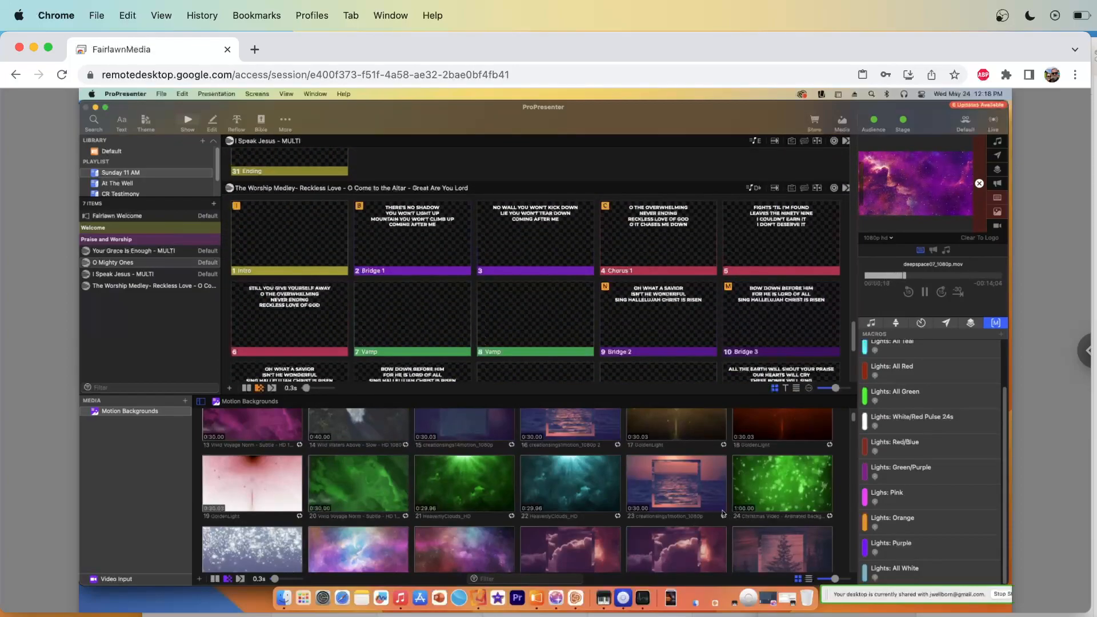
Drop a Vivid Voyage video on the Medley Intro slide, then remove the green background again.
{"action": "scroll", "coordinate": [665, 505], "scroll_direction": "up", "scroll_amount": 5}
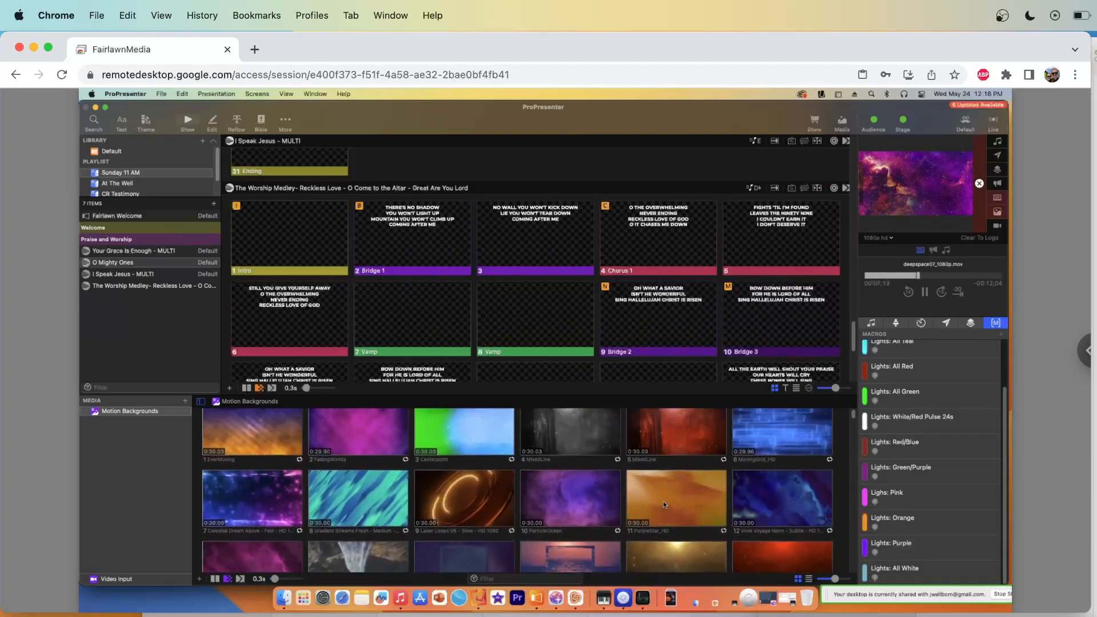
{"action": "scroll", "coordinate": [665, 505], "scroll_direction": "up", "scroll_amount": 2}
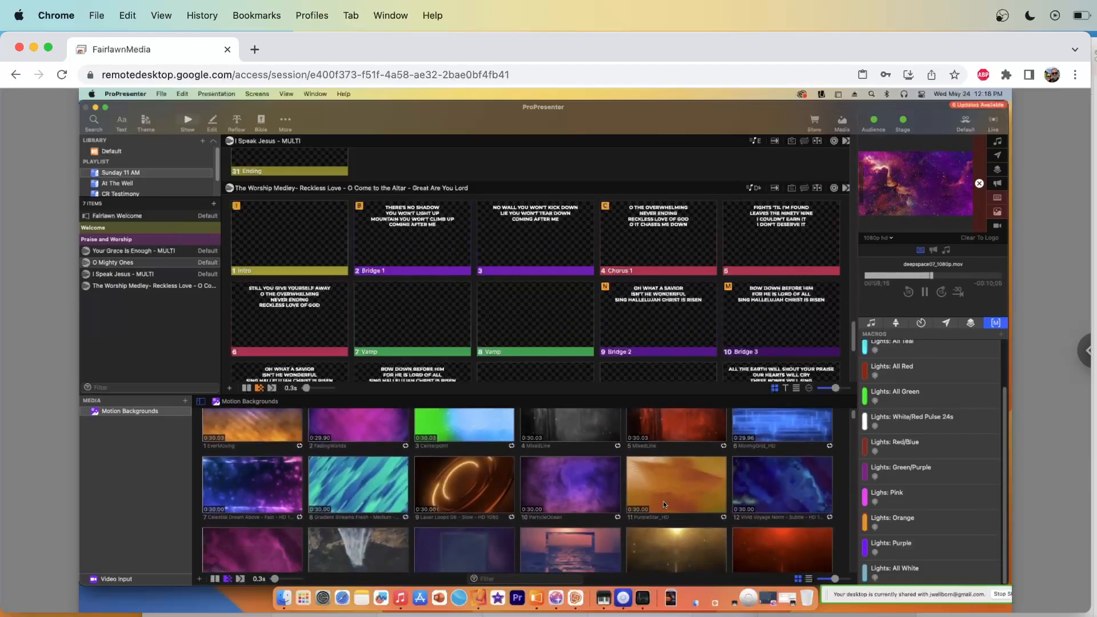
{"action": "left_click_drag", "start_coordinate": [783, 515], "coordinate": [292, 252]}
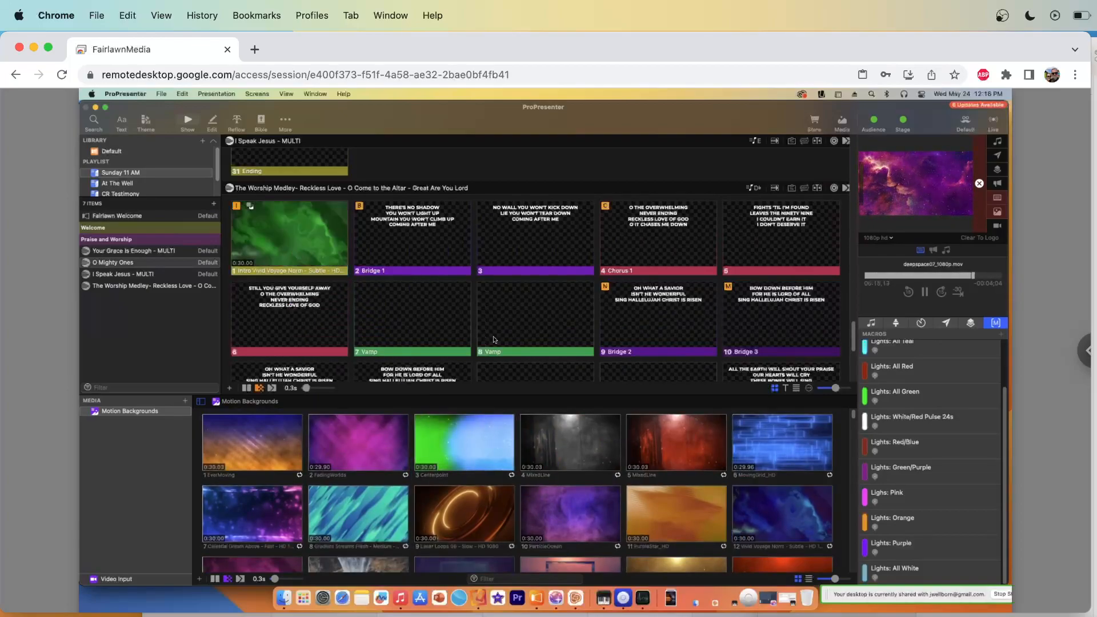
{"action": "right_click", "coordinate": [290, 235]}
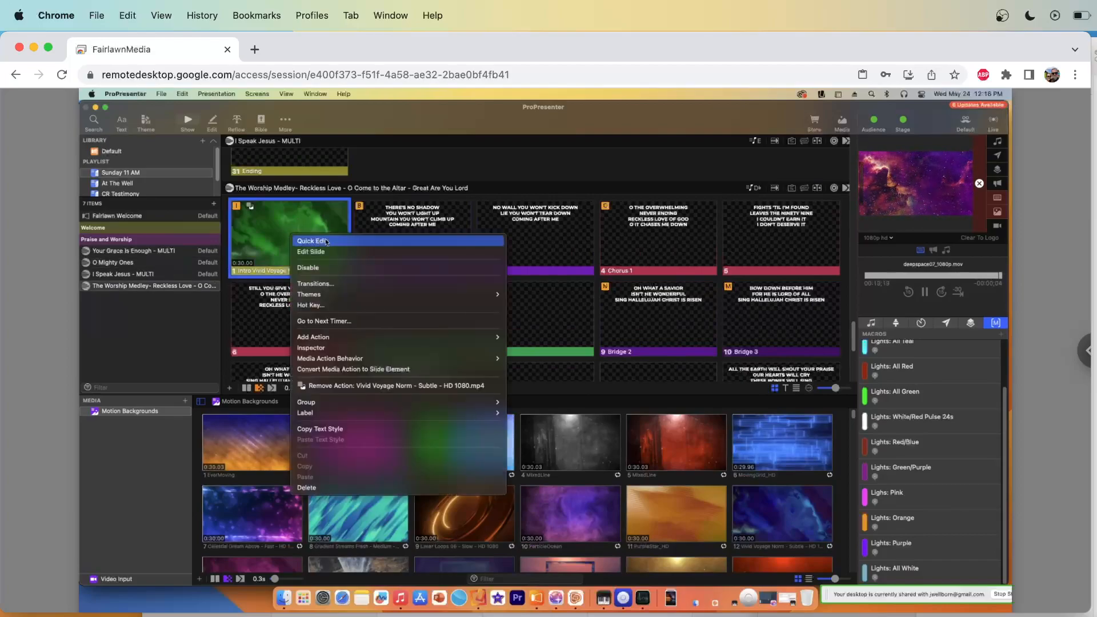
{"action": "left_click", "coordinate": [398, 387]}
Put the blue Vivid Voyage background on the Medley Intro and attach the Shades of Blue WELCOME cue.
{"action": "scroll", "coordinate": [784, 526], "scroll_direction": "down", "scroll_amount": 3}
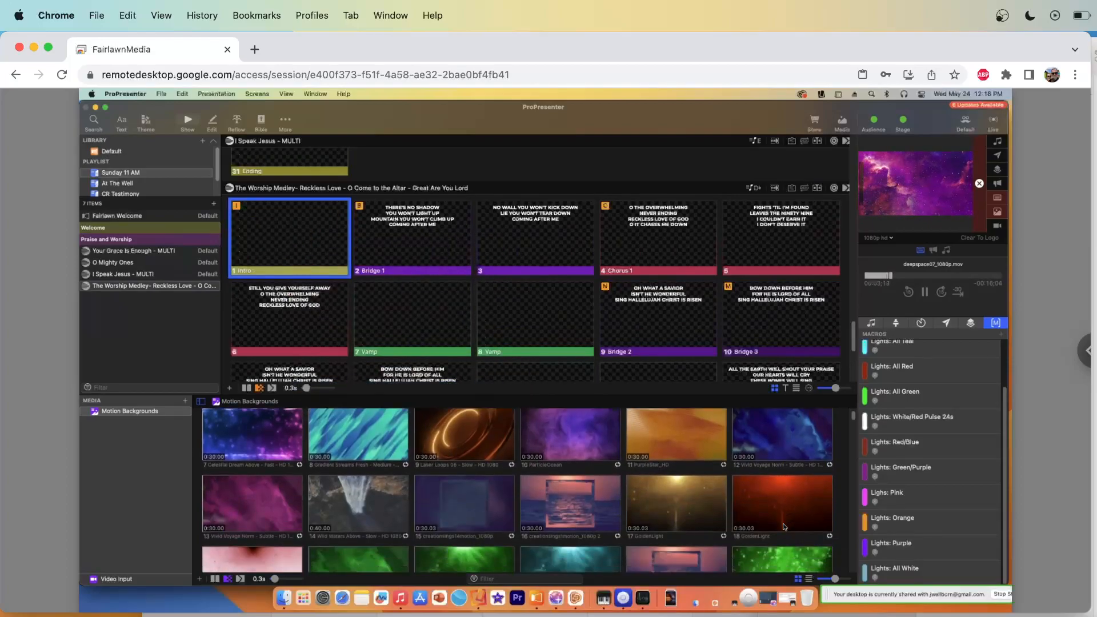
{"action": "scroll", "coordinate": [782, 523], "scroll_direction": "down", "scroll_amount": 1}
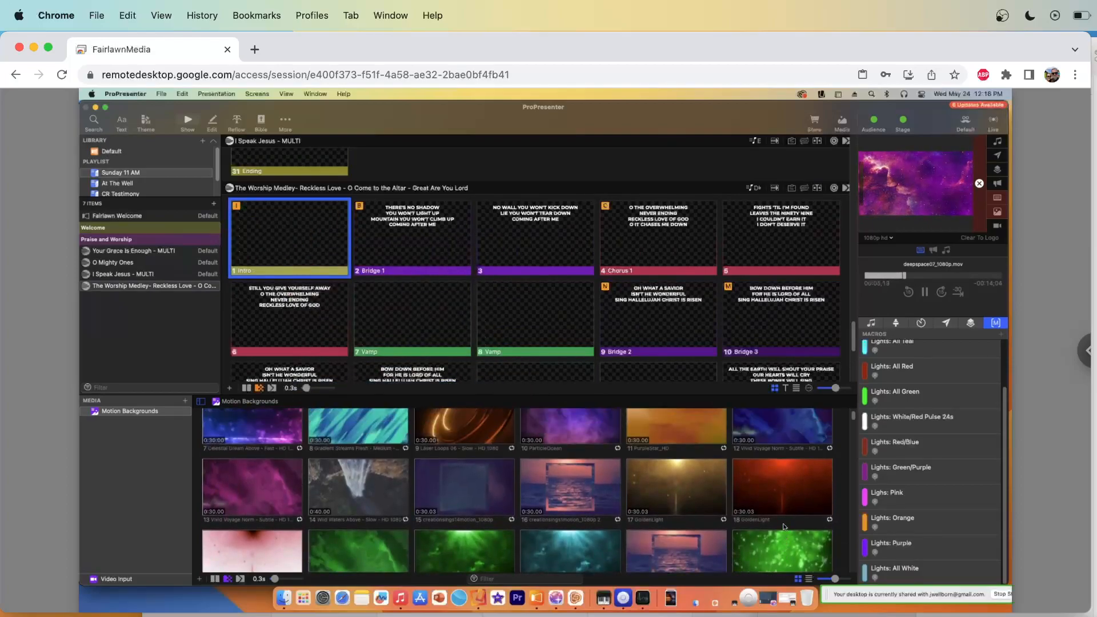
{"action": "left_click", "coordinate": [776, 428]}
{"action": "left_click_drag", "start_coordinate": [776, 428], "coordinate": [301, 253]}
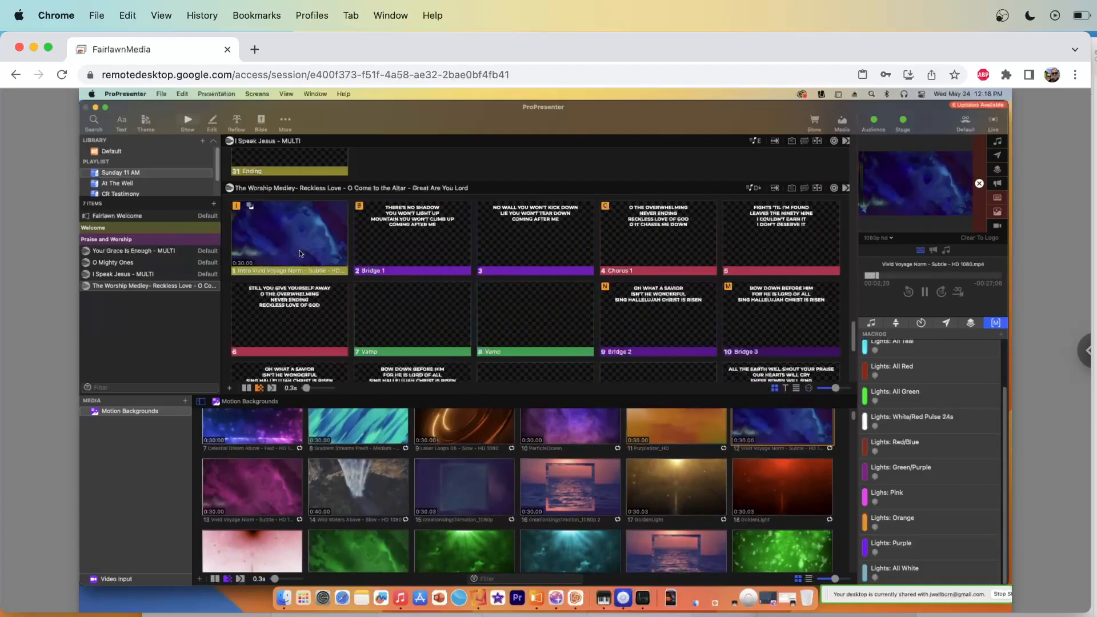
{"action": "scroll", "coordinate": [951, 435], "scroll_direction": "up", "scroll_amount": 3}
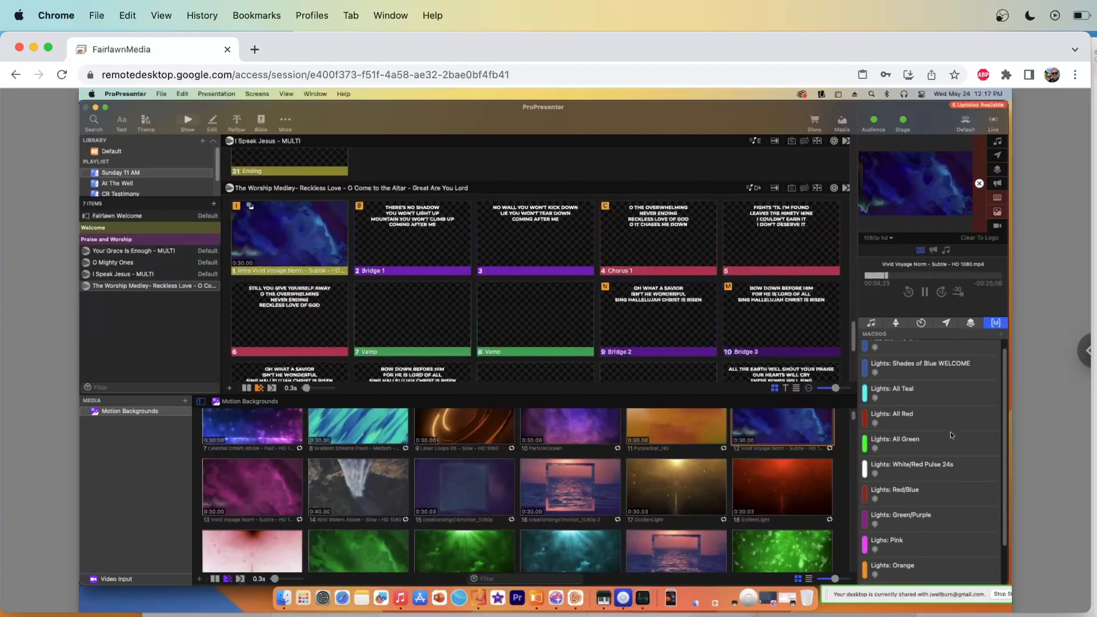
{"action": "scroll", "coordinate": [951, 431], "scroll_direction": "up", "scroll_amount": 3}
{"action": "scroll", "coordinate": [951, 431], "scroll_direction": "down", "scroll_amount": 3}
{"action": "scroll", "coordinate": [951, 431], "scroll_direction": "up", "scroll_amount": 3}
{"action": "left_click_drag", "start_coordinate": [921, 383], "coordinate": [314, 249]}
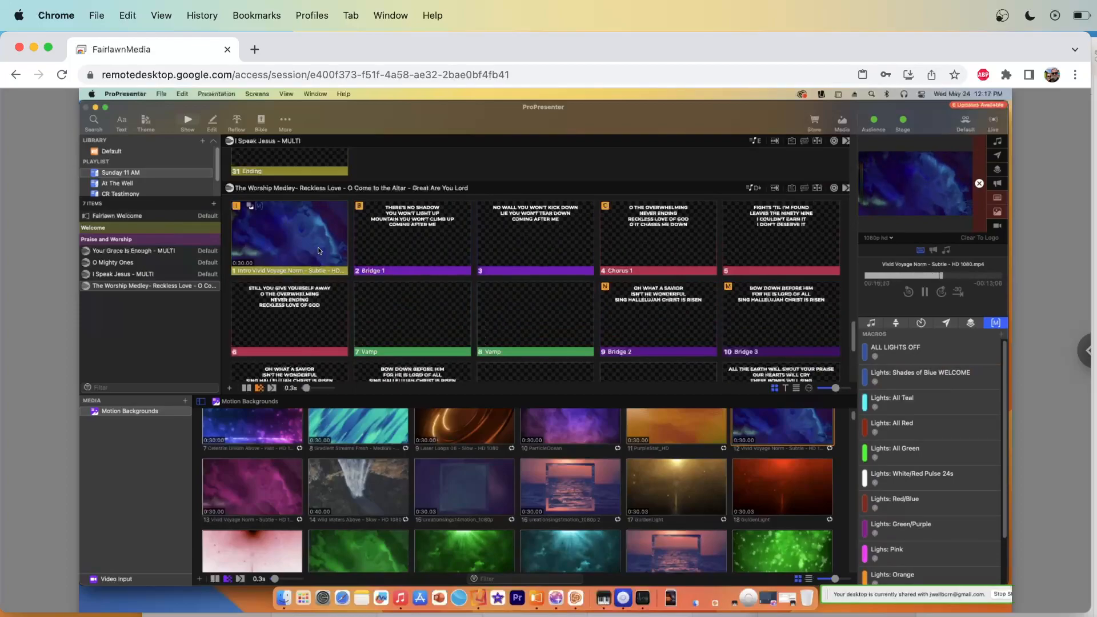
{"action": "scroll", "coordinate": [318, 250], "scroll_direction": "up", "scroll_amount": 10}
{"action": "scroll", "coordinate": [319, 250], "scroll_direction": "up", "scroll_amount": 10}
{"action": "scroll", "coordinate": [319, 251], "scroll_direction": "up", "scroll_amount": 10}
{"action": "scroll", "coordinate": [318, 250], "scroll_direction": "up", "scroll_amount": 8}
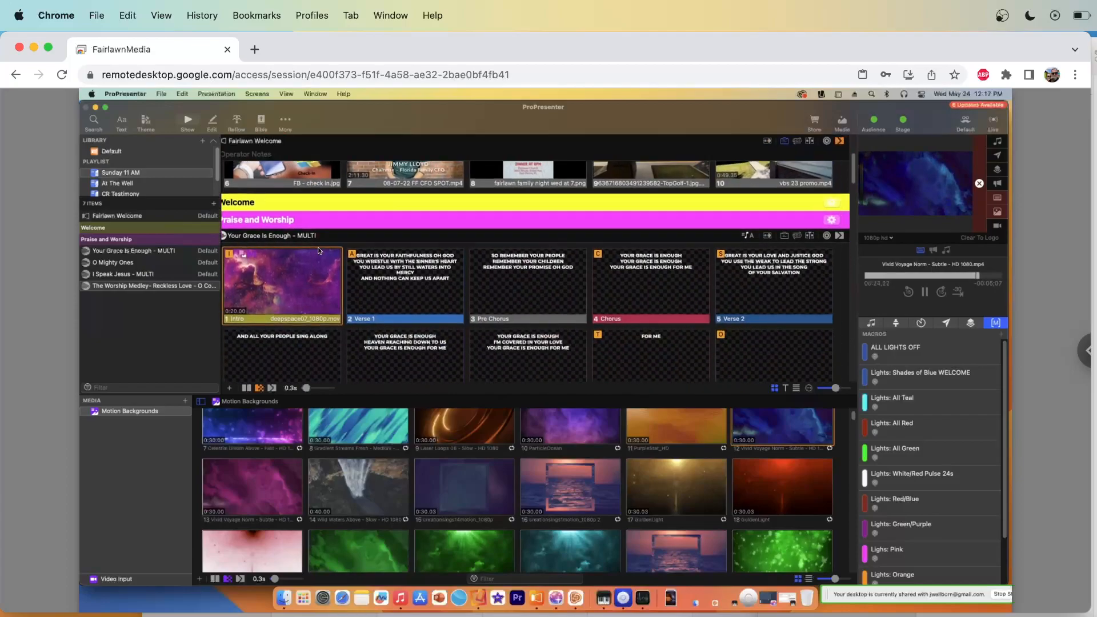
{"action": "scroll", "coordinate": [318, 250], "scroll_direction": "up", "scroll_amount": 2}
{"action": "scroll", "coordinate": [319, 250], "scroll_direction": "down", "scroll_amount": 2}
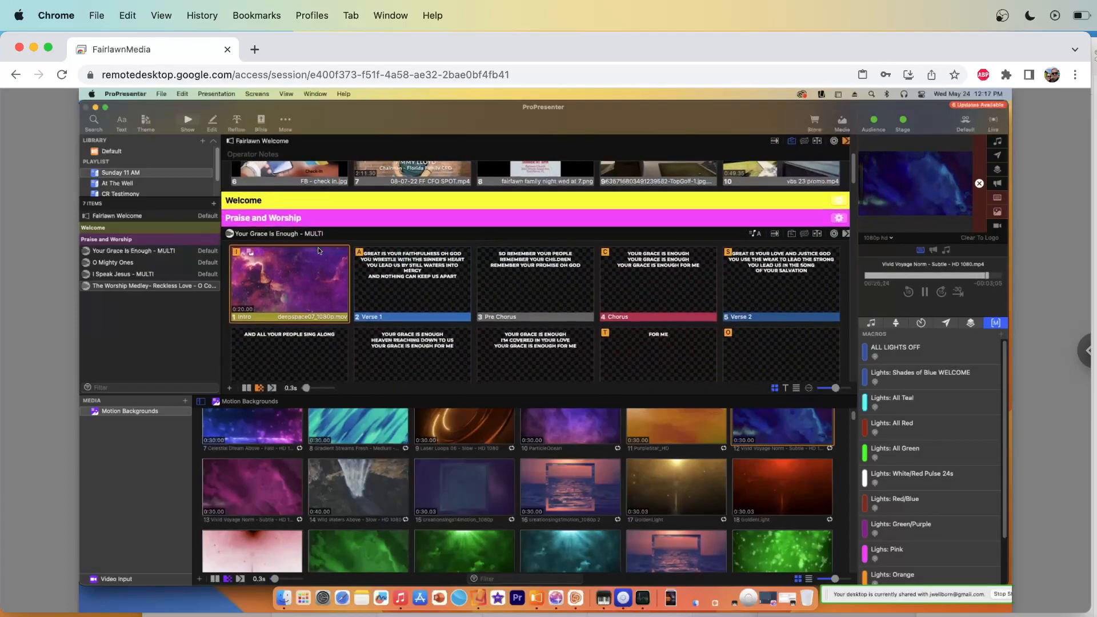